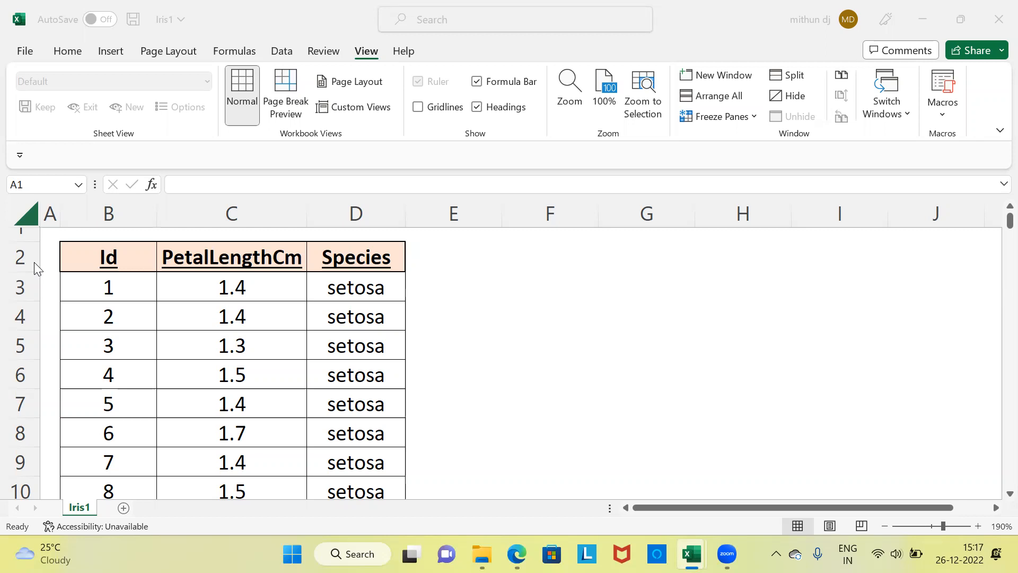
- Examine the Id, PetalLengthCm and Species columns of the Iris1 worksheet one after another
{"action": "left_click", "coordinate": [54, 241]}
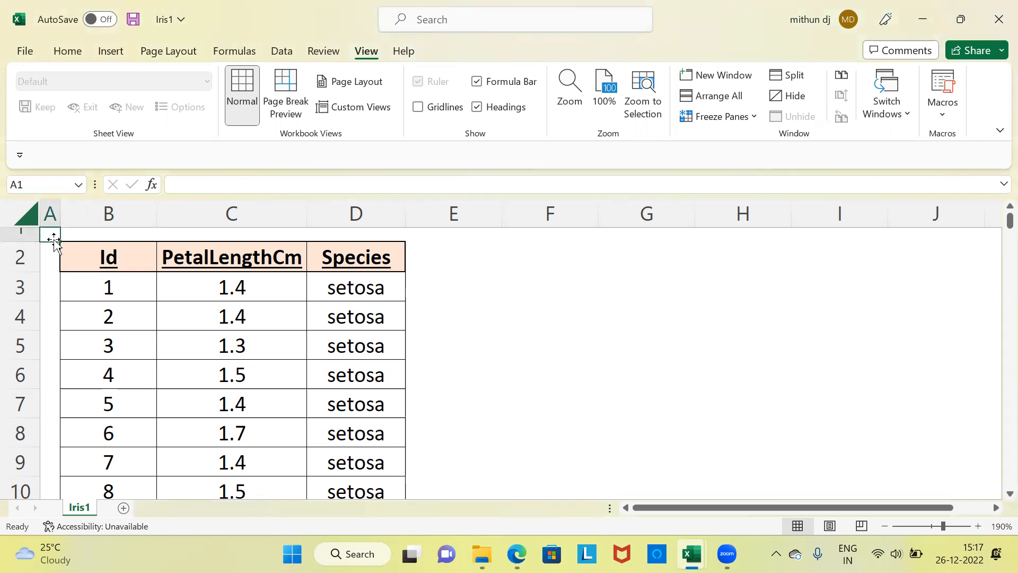
{"action": "left_click", "coordinate": [104, 214]}
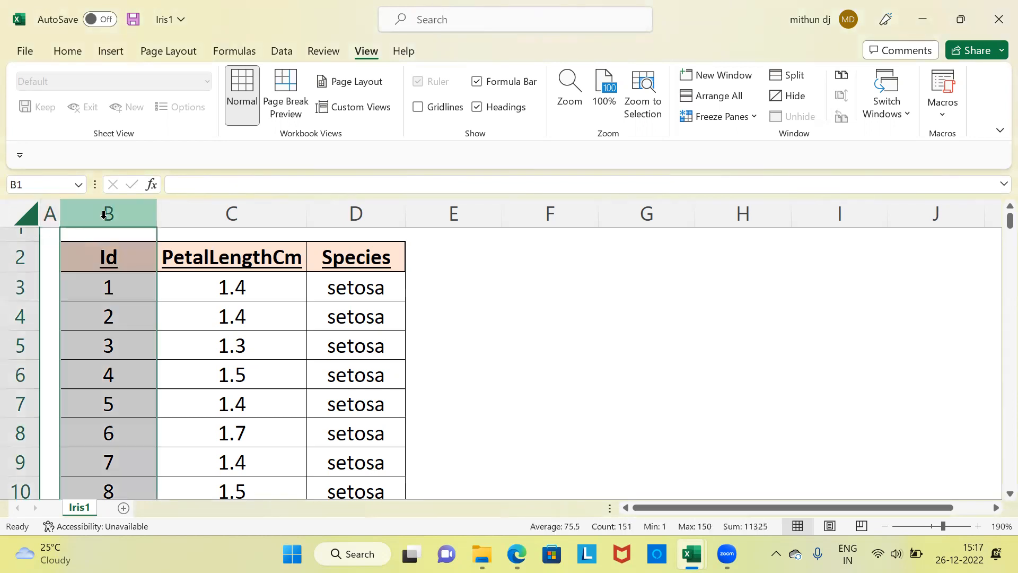
{"action": "left_click", "coordinate": [215, 215]}
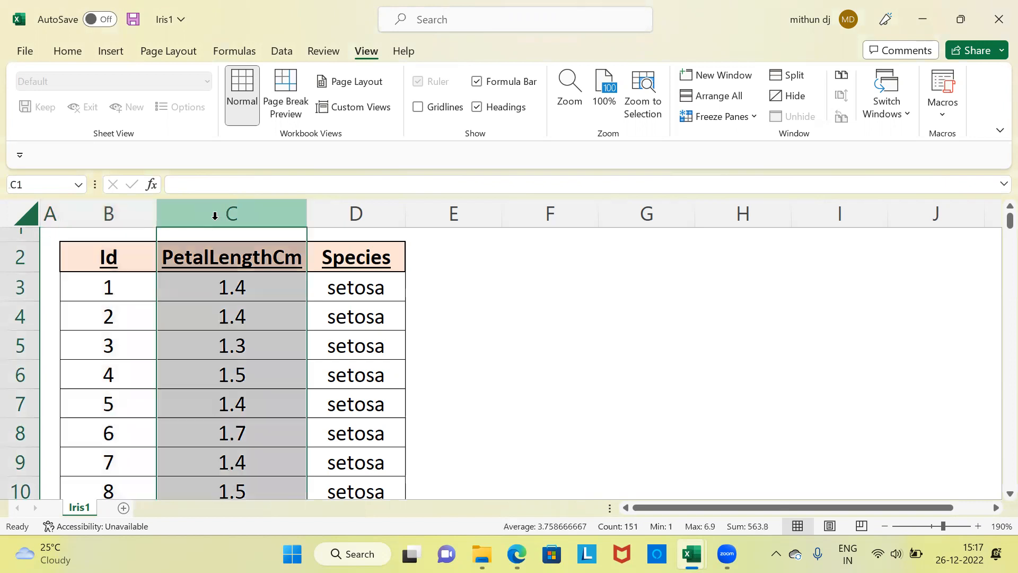
{"action": "left_click", "coordinate": [355, 214]}
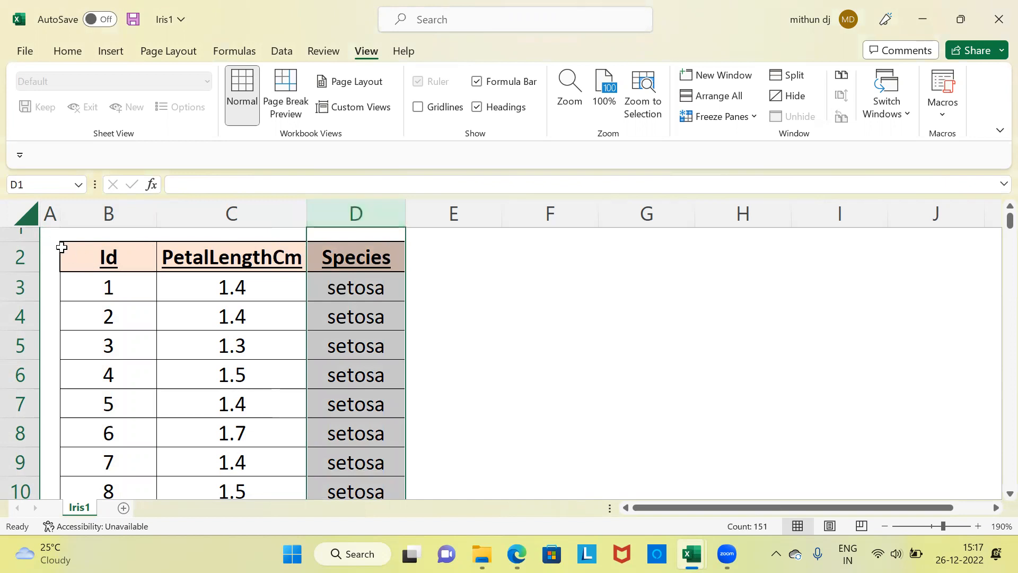
{"action": "left_click", "coordinate": [47, 235]}
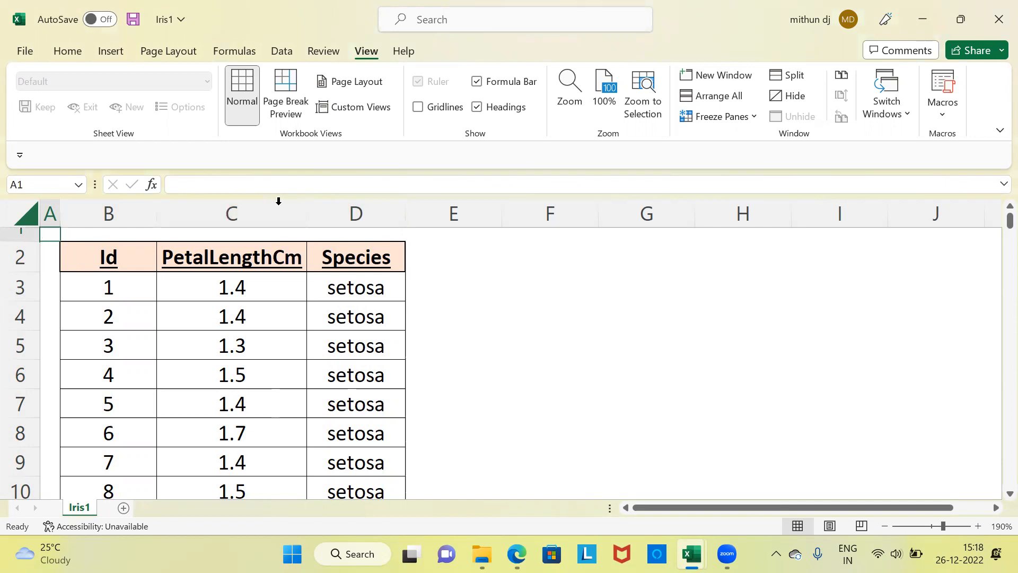
{"action": "left_click", "coordinate": [257, 212]}
{"action": "left_click", "coordinate": [360, 211]}
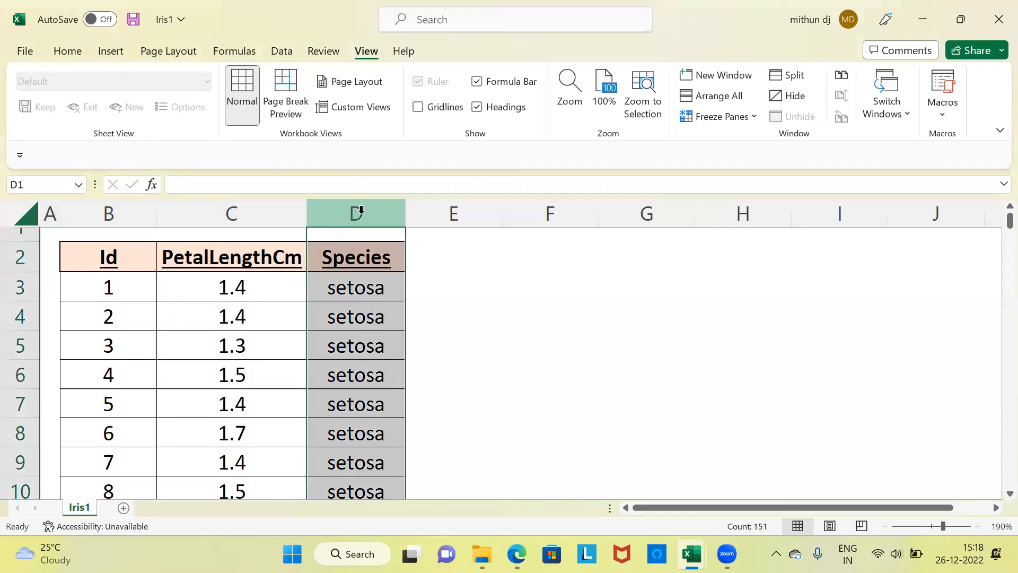
{"action": "left_click", "coordinate": [51, 235]}
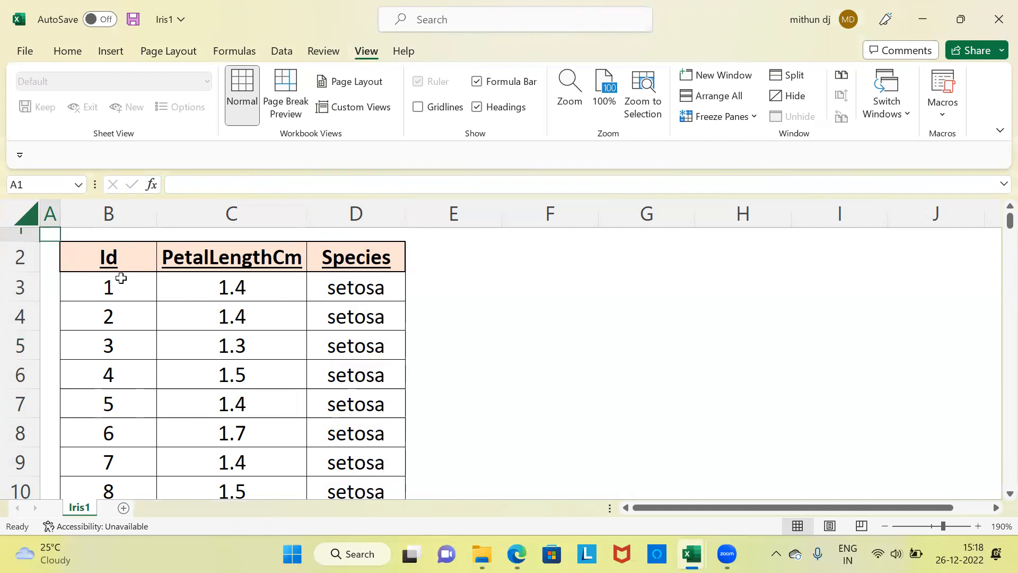
- Check how far the Id column's records extend, going to its last entry and back to the header
{"action": "left_click", "coordinate": [120, 284]}
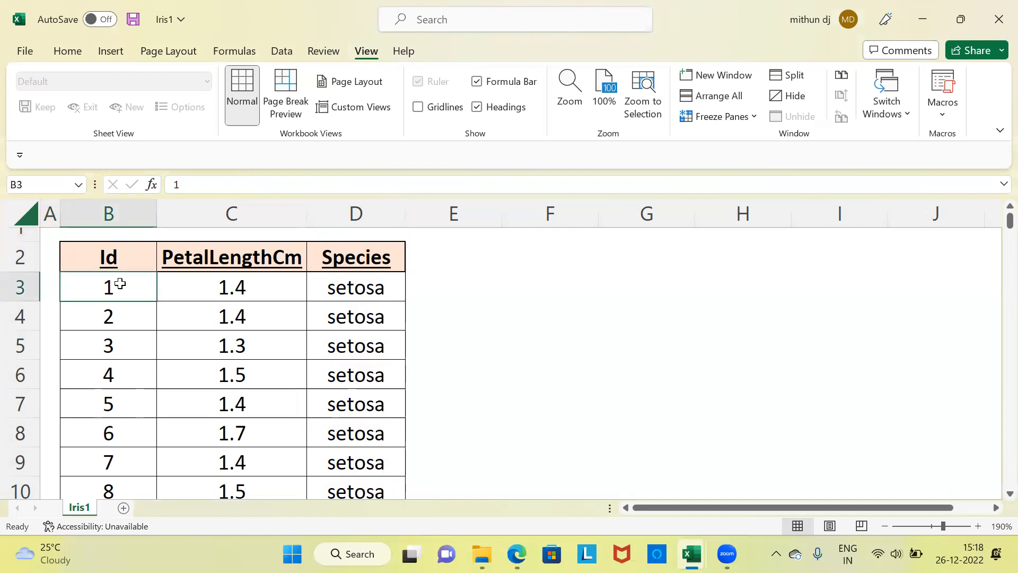
{"action": "key", "text": "ctrl+Down"}
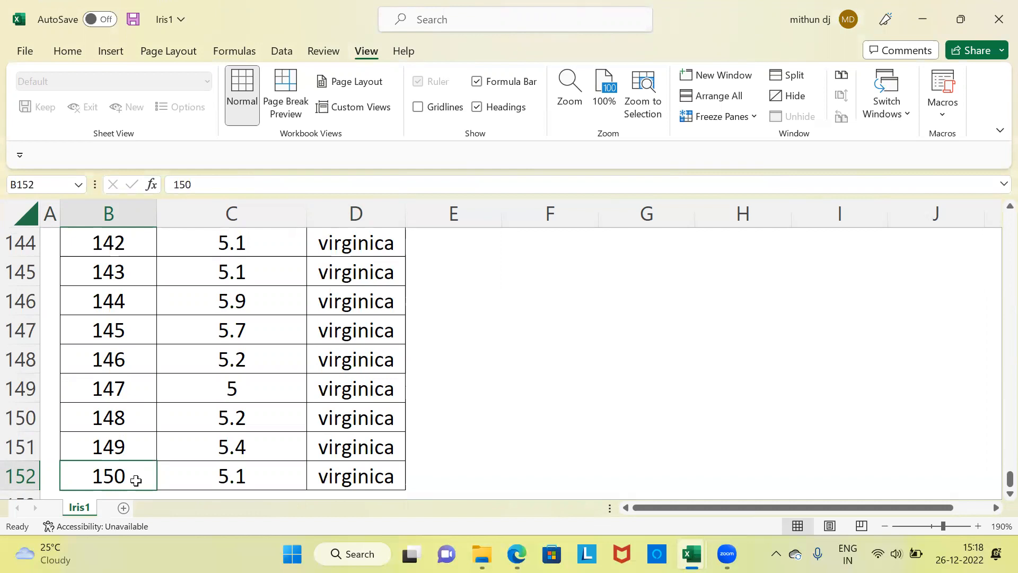
{"action": "key", "text": "ctrl+Up"}
{"action": "key", "text": "Up"}
{"action": "key", "text": "Down"}
{"action": "key", "text": "Up"}
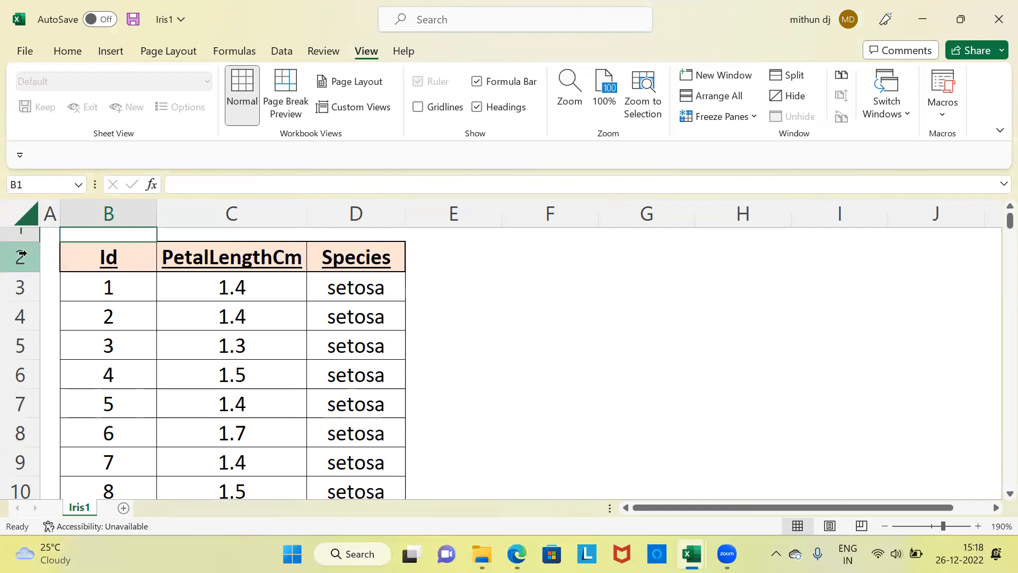
- Temporarily filter the header row to view the categories in the Species column, and remove the filter again
{"action": "left_click", "coordinate": [21, 255]}
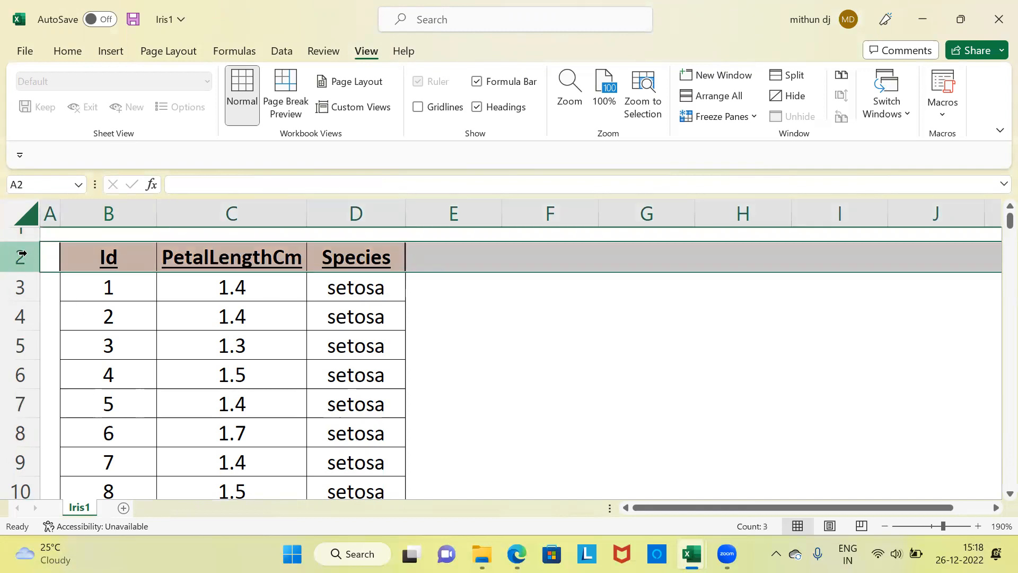
{"action": "key", "text": "ctrl+shift+l"}
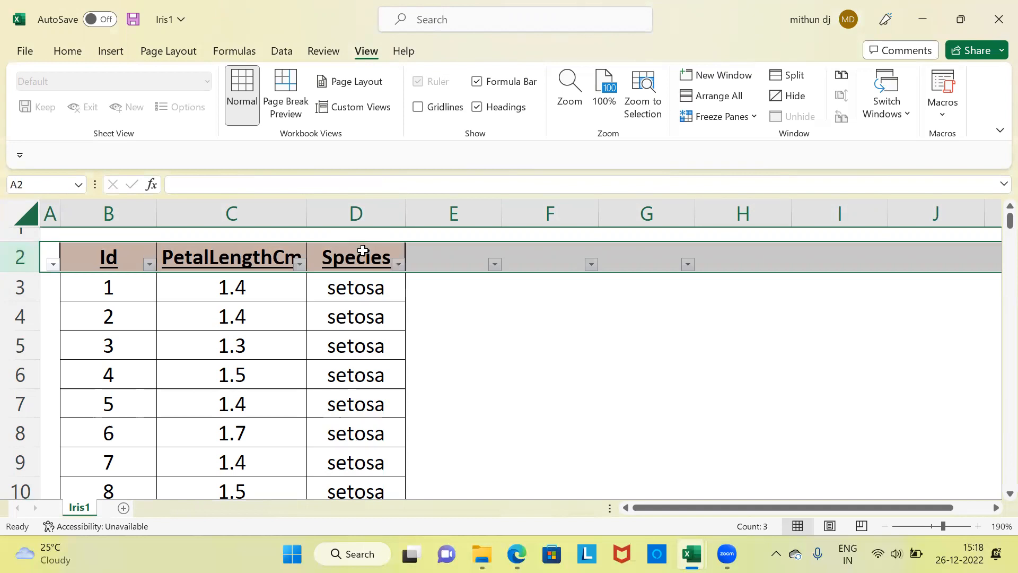
{"action": "left_click", "coordinate": [397, 264]}
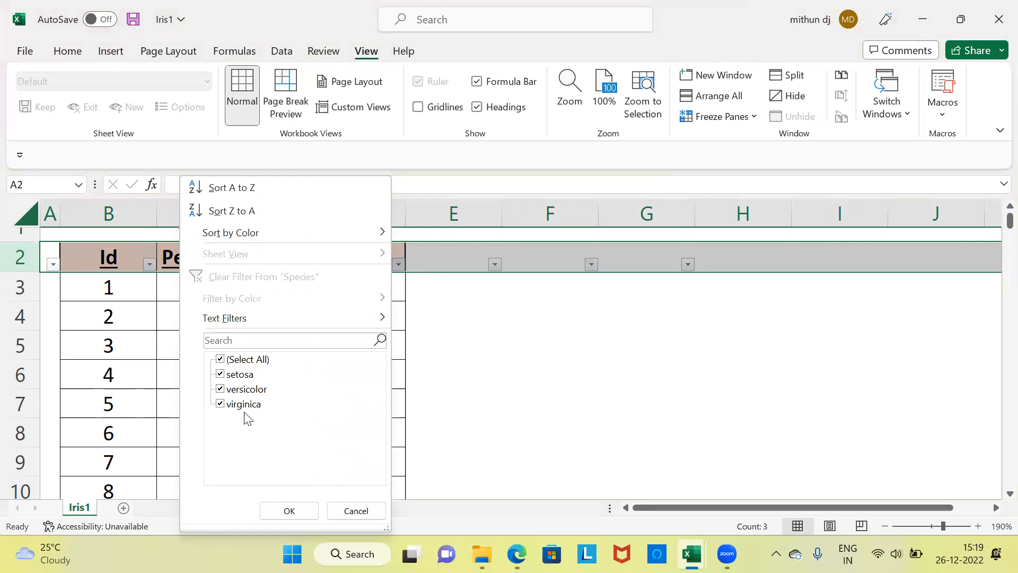
{"action": "left_click", "coordinate": [360, 512]}
{"action": "key", "text": "ctrl+shift+l"}
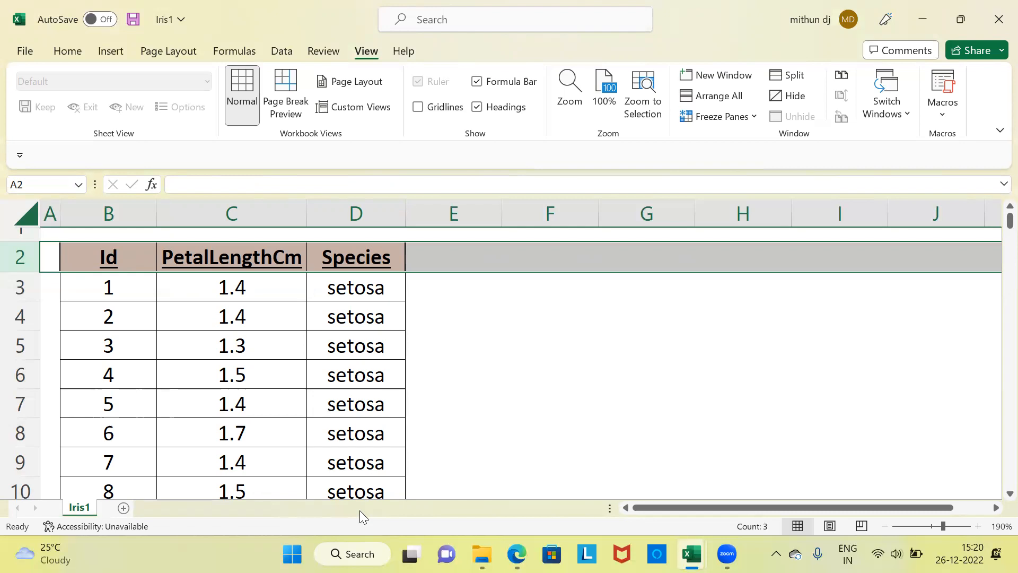
- Switch to the Statcraft page in the Edge browser, showing the loaded iris data
{"action": "mouse_move", "coordinate": [517, 554]}
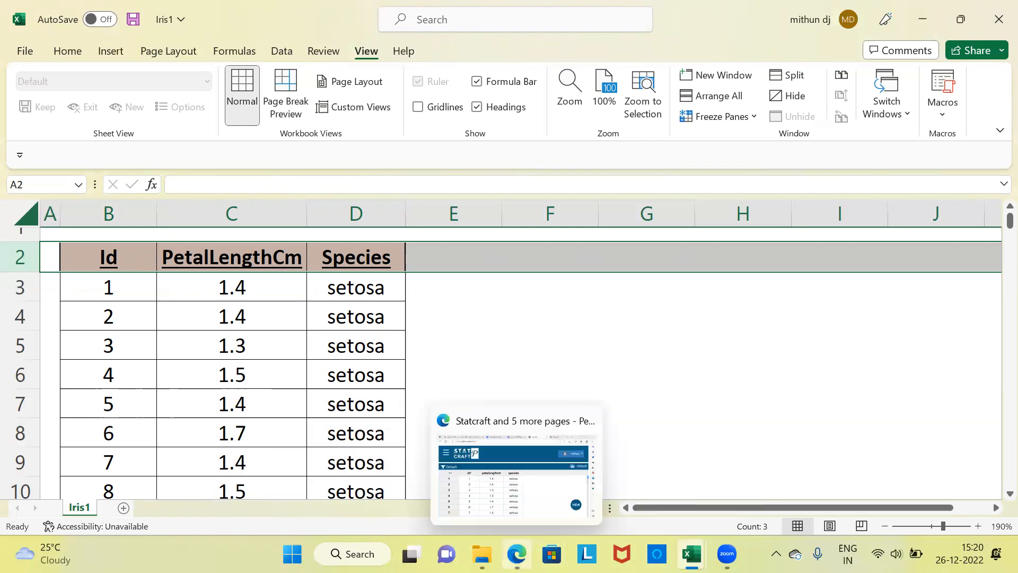
{"action": "left_click", "coordinate": [504, 487]}
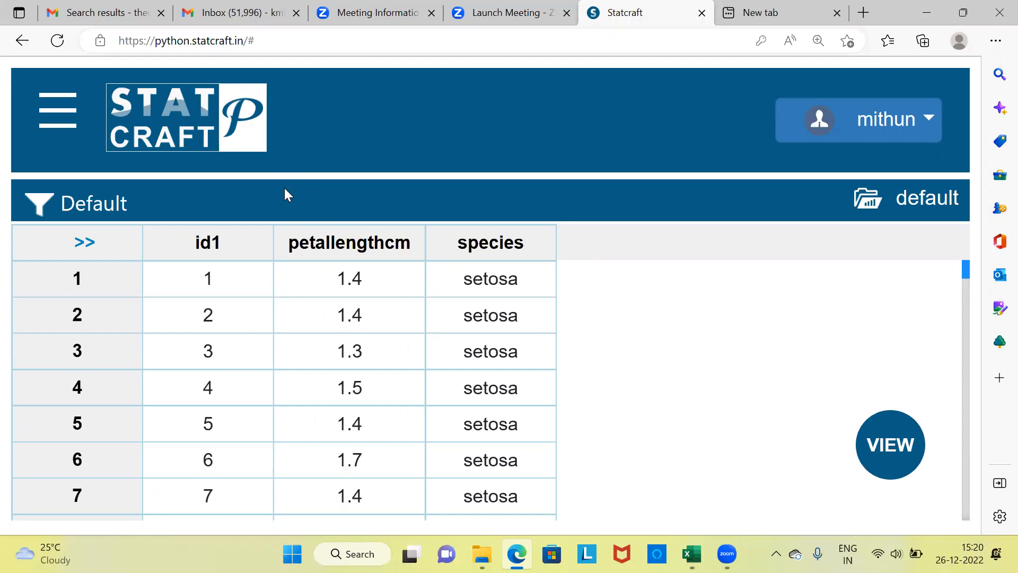
{"action": "key", "text": "ctrl+minus"}
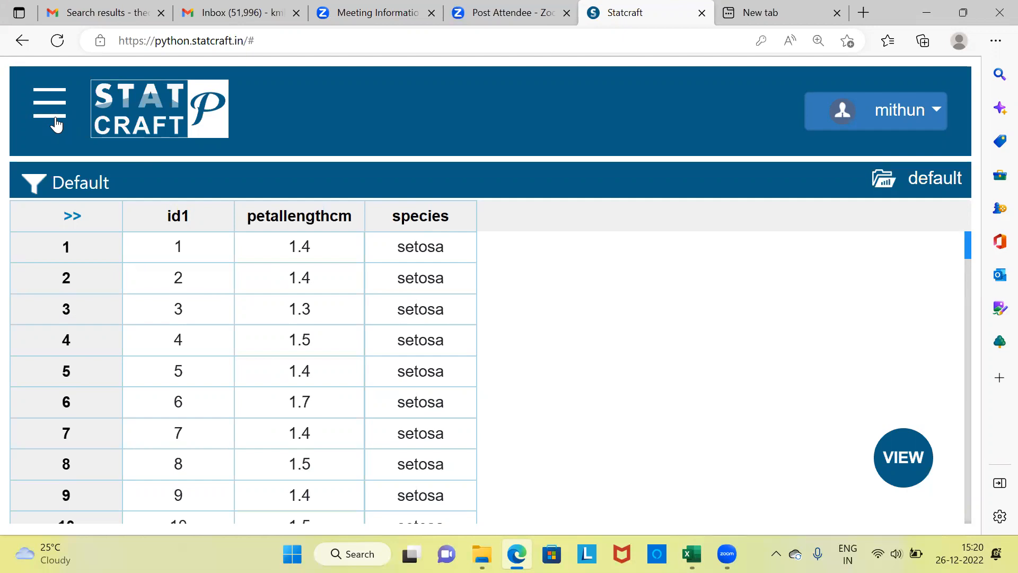
- Open the One-Way ANOVA analysis from the group comparison tests and clear its preset fields
{"action": "left_click", "coordinate": [56, 121]}
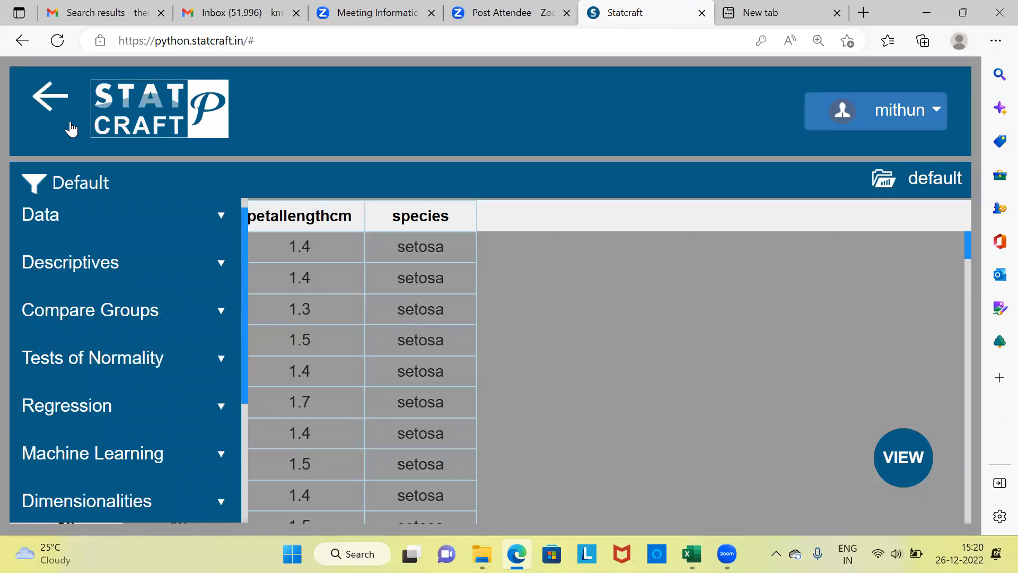
{"action": "scroll", "coordinate": [245, 207], "scroll_direction": "up", "scroll_amount": 1}
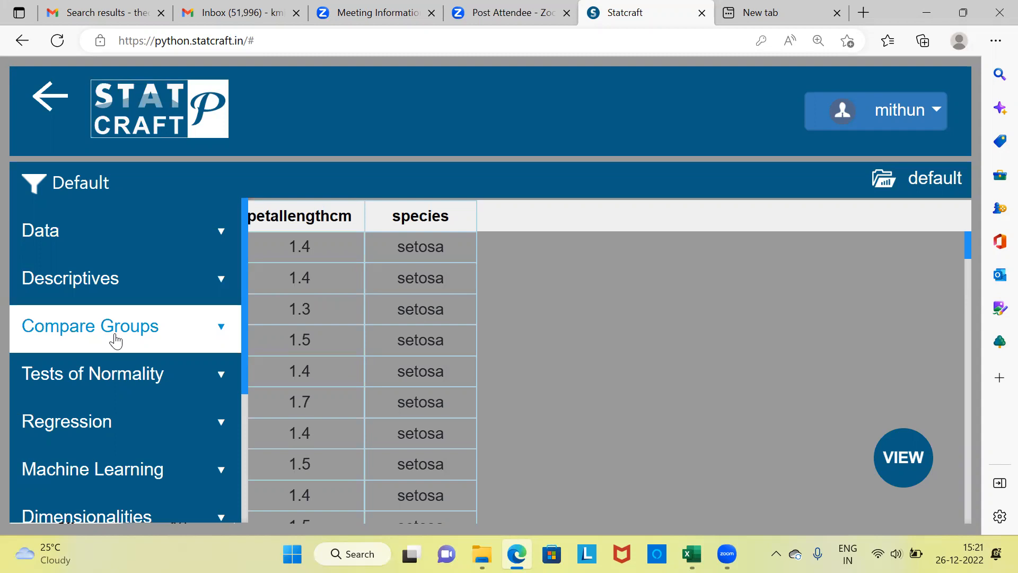
{"action": "left_click", "coordinate": [220, 334]}
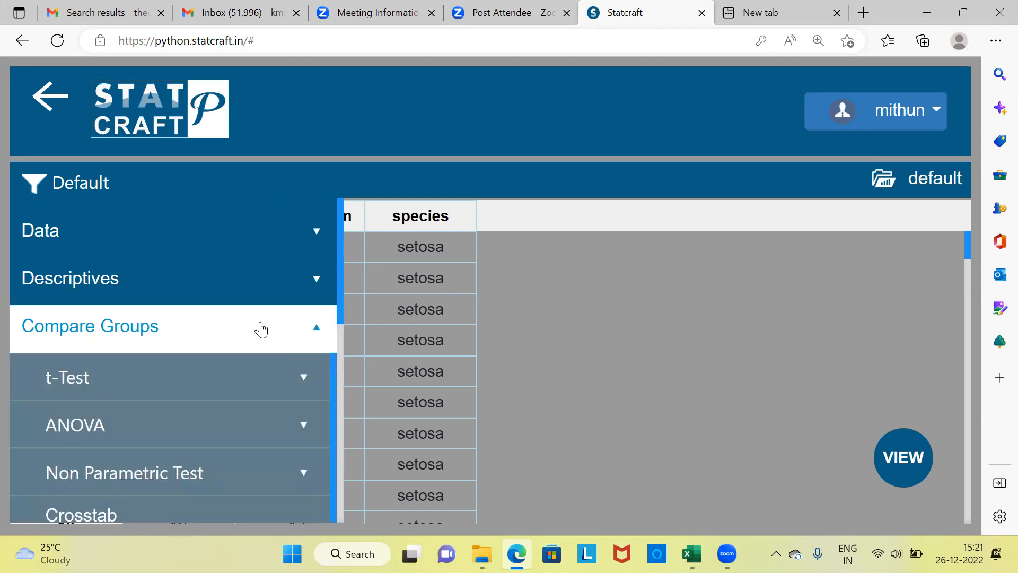
{"action": "left_click_drag", "start_coordinate": [340, 302], "coordinate": [343, 337]}
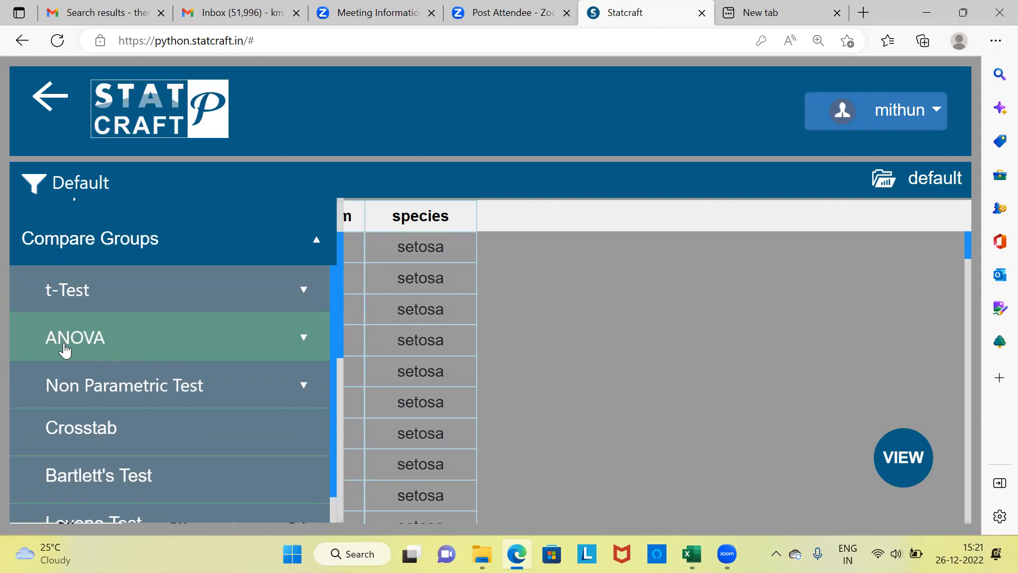
{"action": "left_click", "coordinate": [304, 339]}
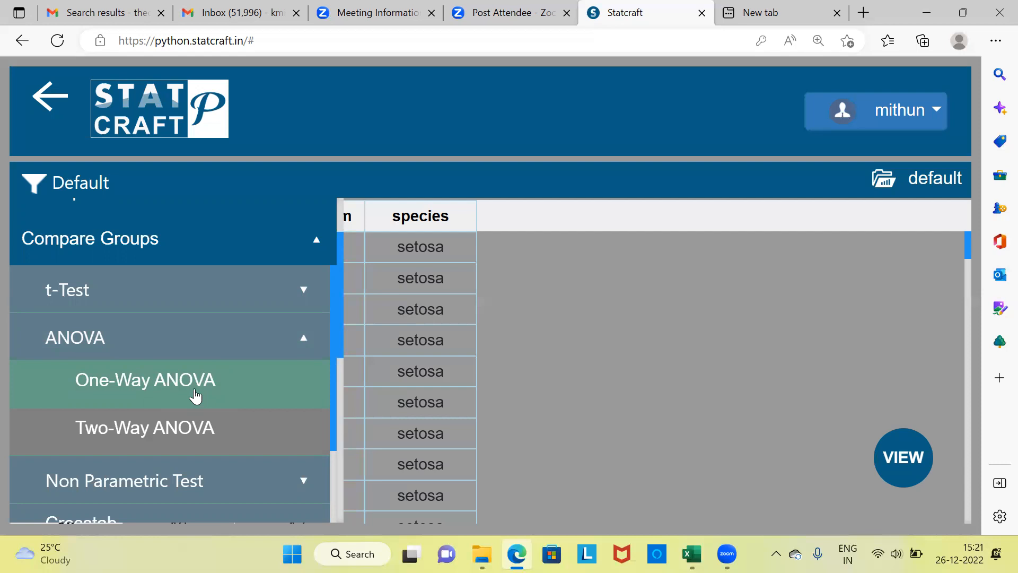
{"action": "left_click", "coordinate": [165, 393]}
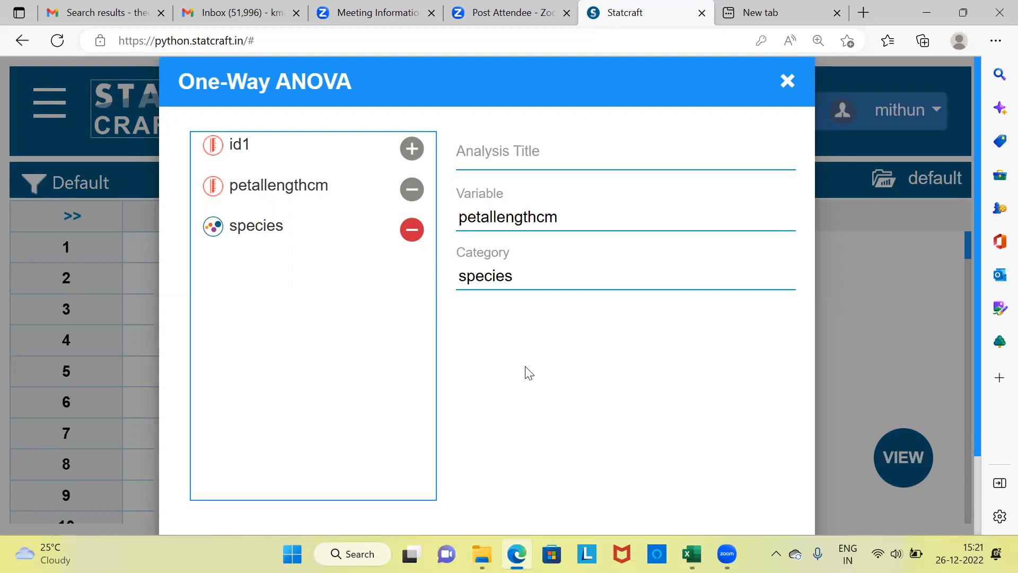
{"action": "key", "text": "ctrl+minus"}
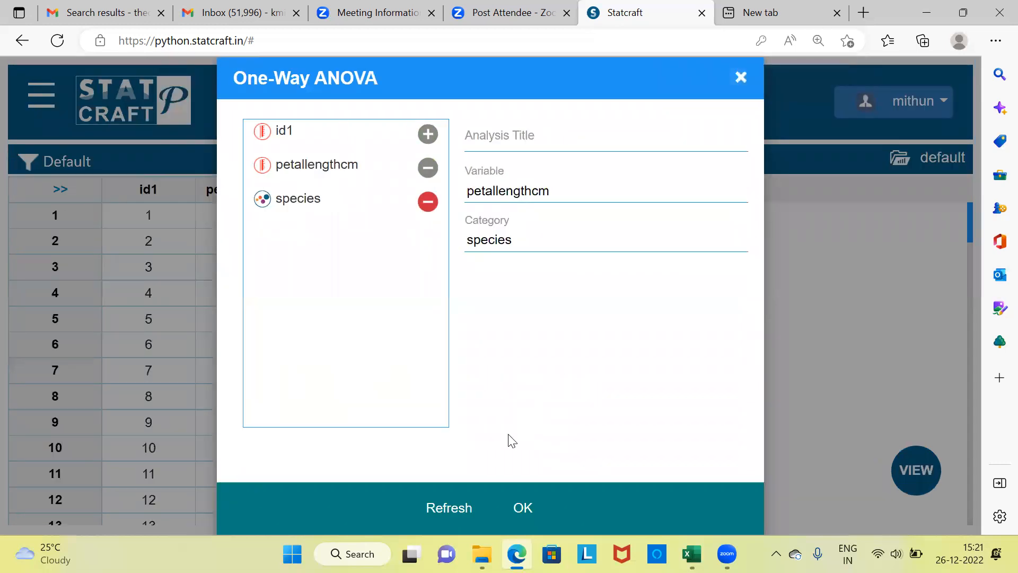
{"action": "left_click", "coordinate": [448, 509]}
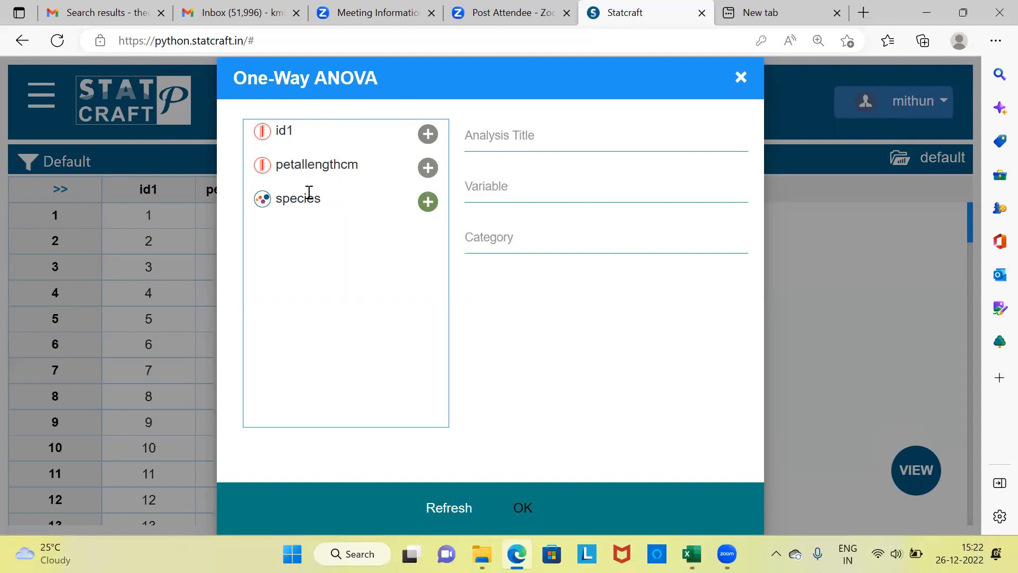
- Run the One-Way ANOVA with petallengthcm as the Variable and species as the Category
{"action": "left_click", "coordinate": [522, 185]}
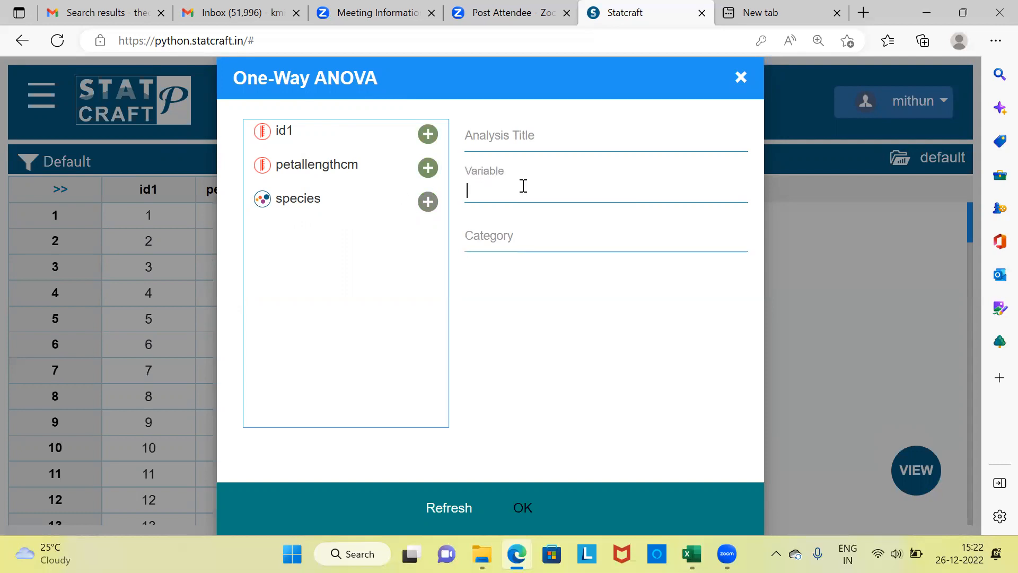
{"action": "left_click", "coordinate": [509, 234]}
{"action": "left_click", "coordinate": [512, 194]}
{"action": "left_click", "coordinate": [428, 169]}
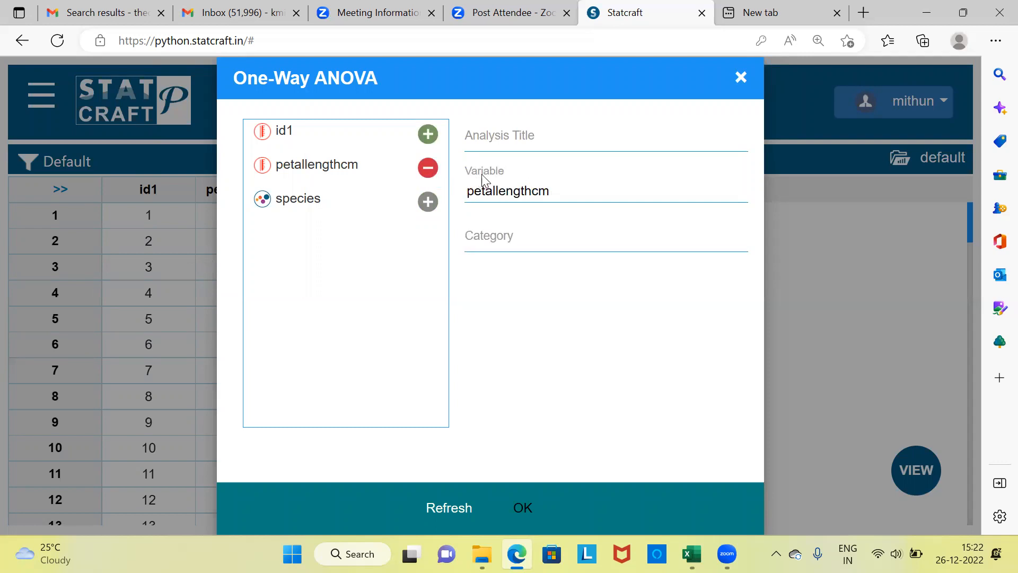
{"action": "left_click", "coordinate": [497, 229]}
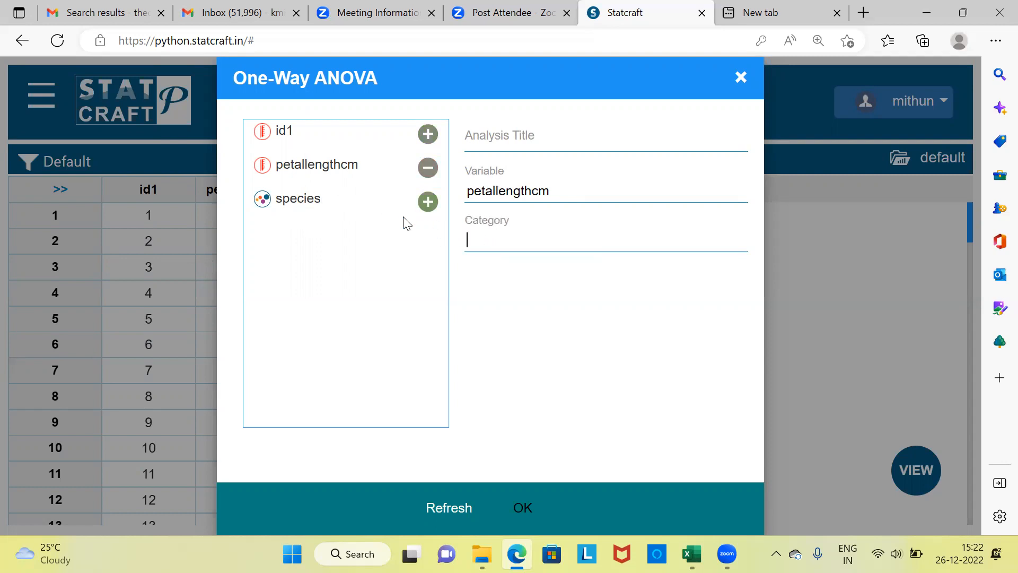
{"action": "left_click", "coordinate": [427, 204]}
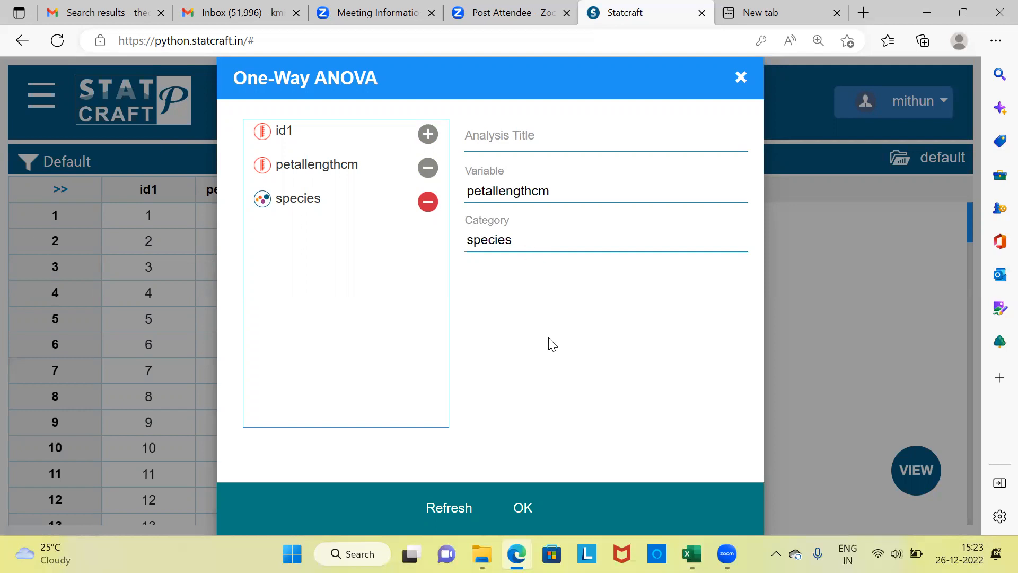
{"action": "left_click", "coordinate": [524, 509]}
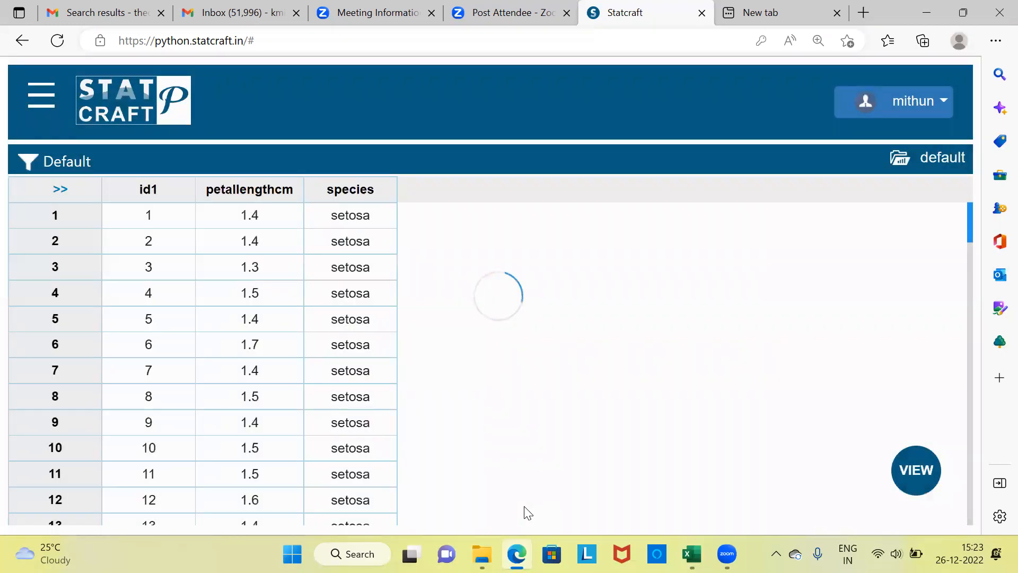
- Examine the One-Way ANOVA output, including the Python code and the mean_sq column of the results table
{"action": "scroll", "coordinate": [528, 512], "scroll_direction": "down", "scroll_amount": 1}
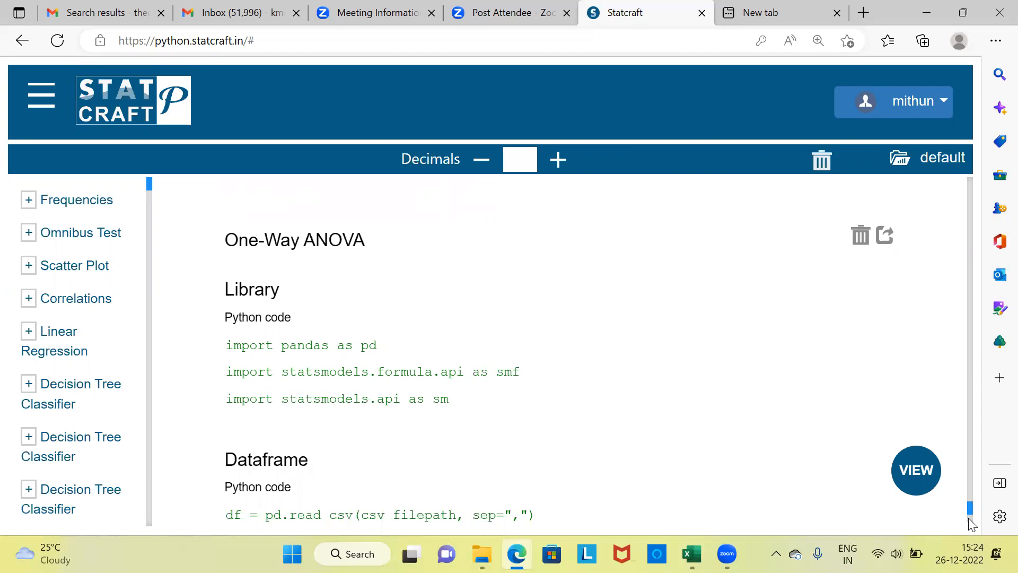
{"action": "scroll", "coordinate": [971, 524], "scroll_direction": "down", "scroll_amount": 5}
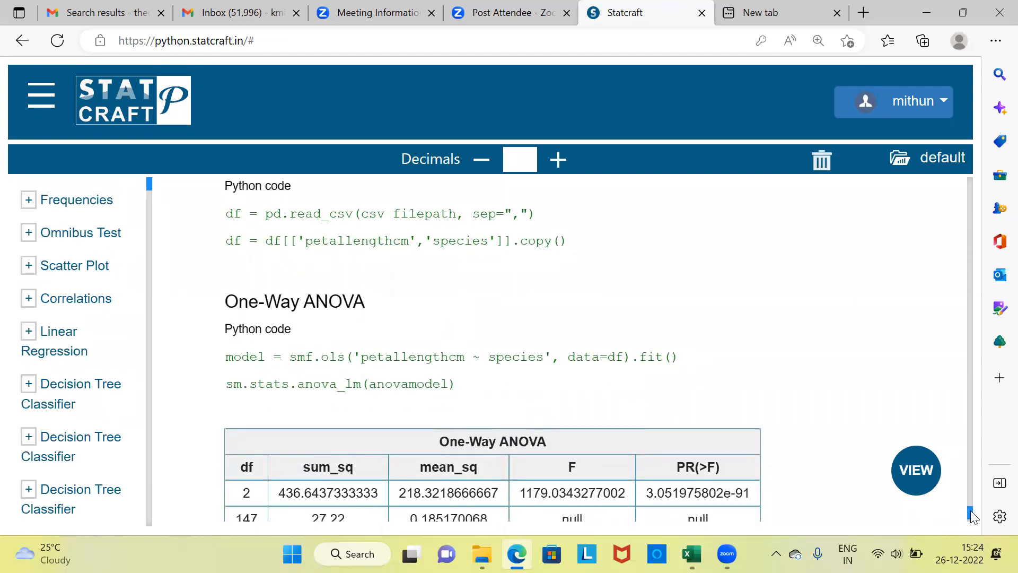
{"action": "scroll", "coordinate": [972, 517], "scroll_direction": "down", "scroll_amount": 2}
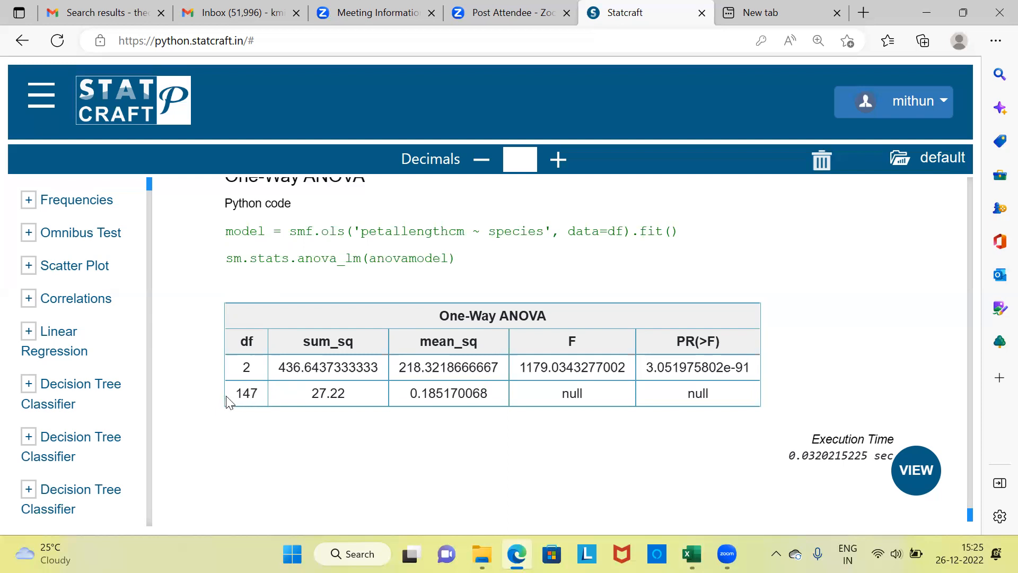
{"action": "left_click_drag", "start_coordinate": [419, 345], "coordinate": [479, 344]}
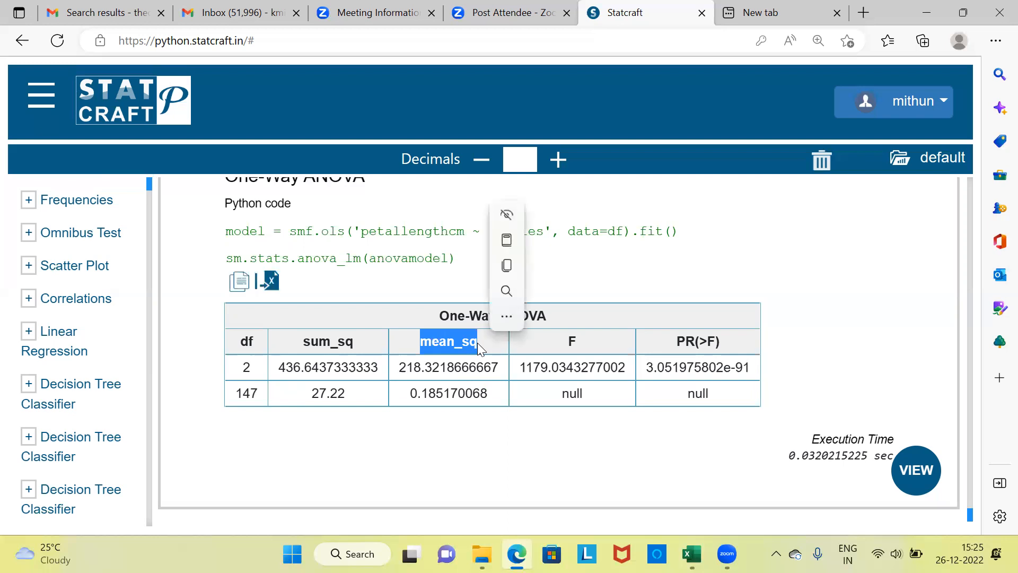
{"action": "left_click_drag", "start_coordinate": [399, 367], "coordinate": [440, 368]}
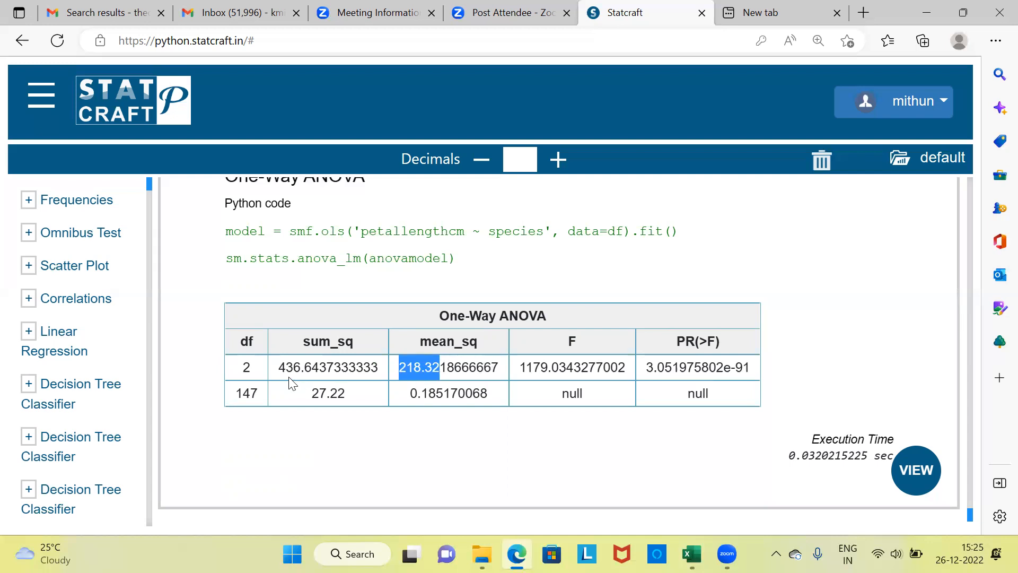
- Examine the df, sum_sq and mean_sq values in both rows of the One-Way ANOVA table
{"action": "left_click_drag", "start_coordinate": [298, 341], "coordinate": [355, 336]}
{"action": "left_click_drag", "start_coordinate": [236, 345], "coordinate": [272, 351]}
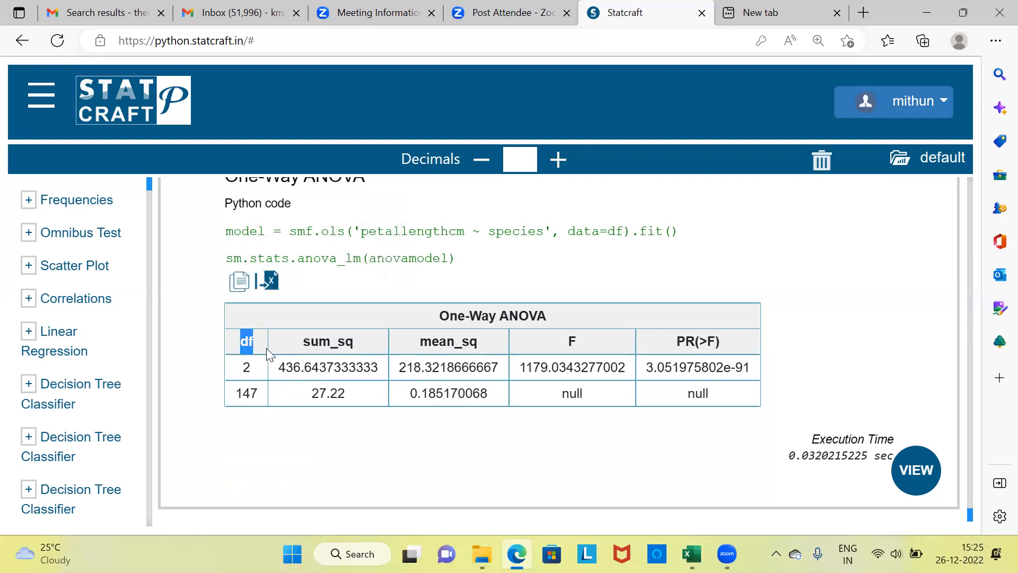
{"action": "left_click_drag", "start_coordinate": [279, 374], "coordinate": [319, 373]}
{"action": "left_click_drag", "start_coordinate": [243, 370], "coordinate": [251, 371]}
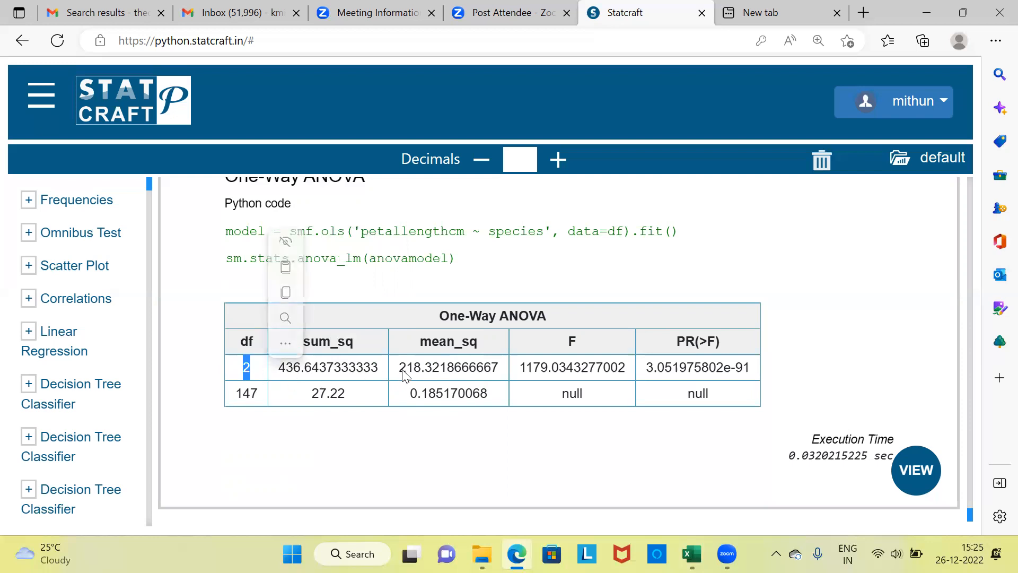
{"action": "left_click_drag", "start_coordinate": [400, 371], "coordinate": [437, 375]}
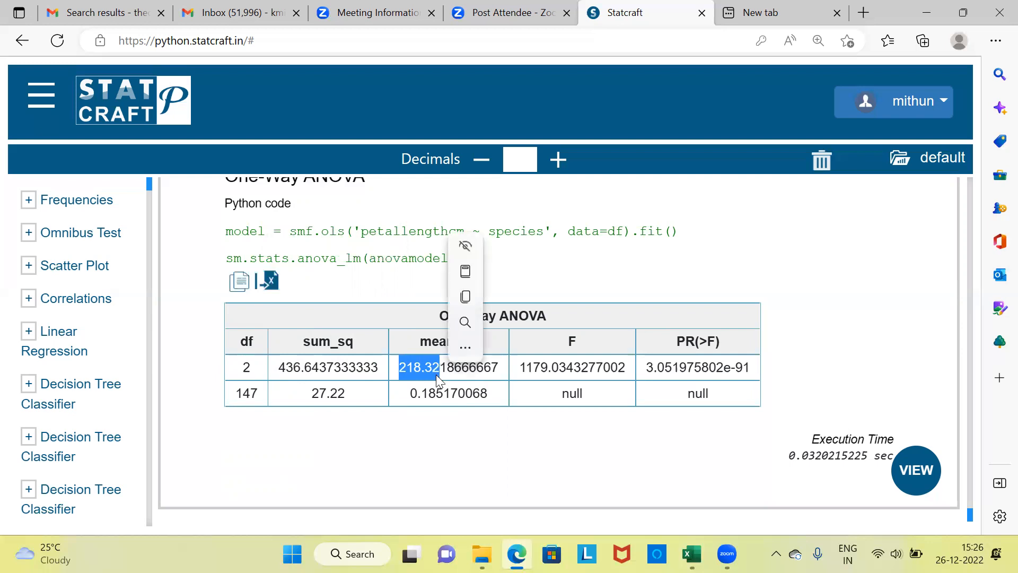
{"action": "left_click", "coordinate": [461, 368]}
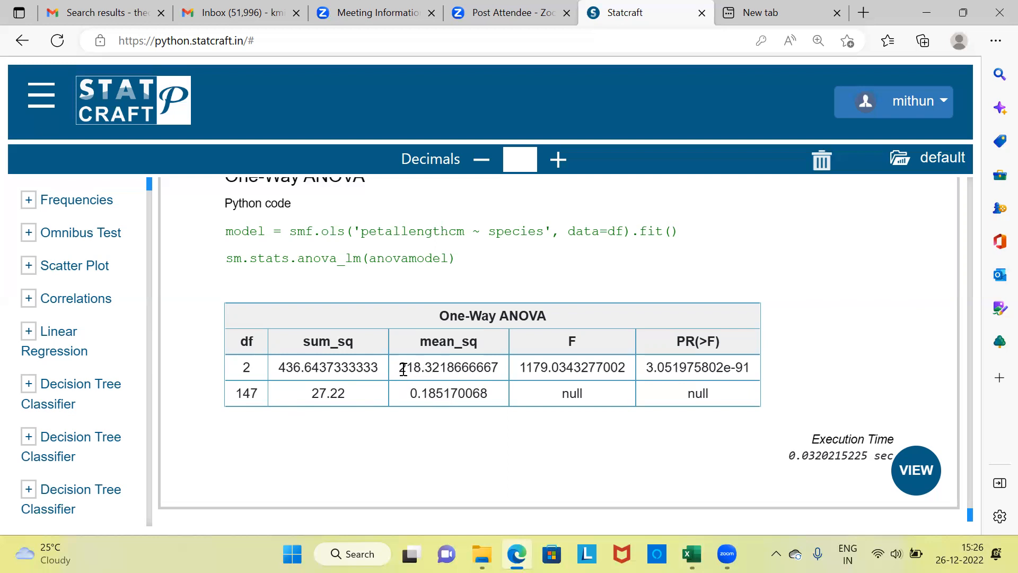
{"action": "left_click_drag", "start_coordinate": [399, 372], "coordinate": [457, 372]}
{"action": "left_click_drag", "start_coordinate": [405, 392], "coordinate": [459, 393]}
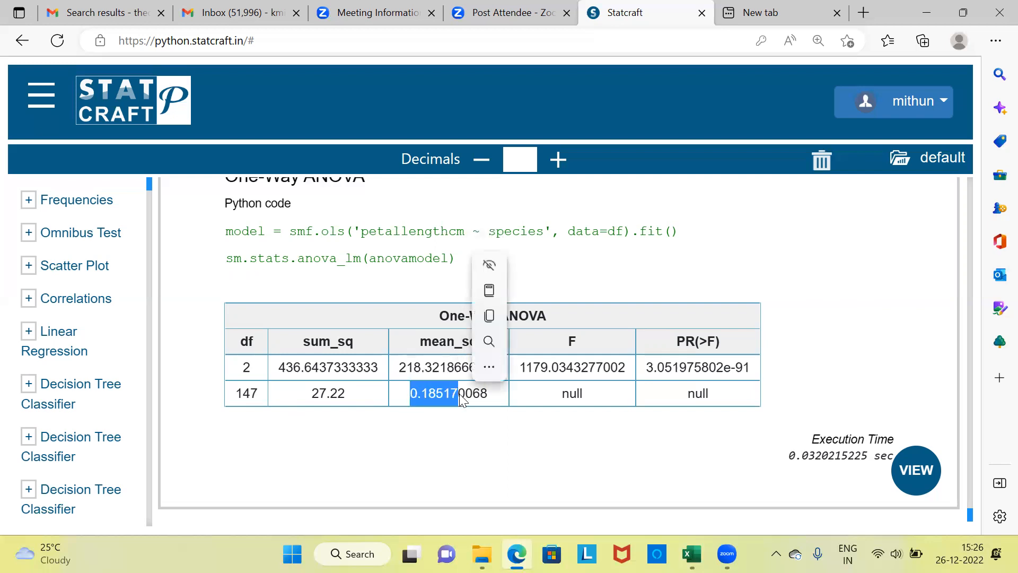
- Examine the F statistic and the PR(>F) p-value, including its exponent, in the One-Way ANOVA table
{"action": "left_click_drag", "start_coordinate": [520, 368], "coordinate": [581, 369]}
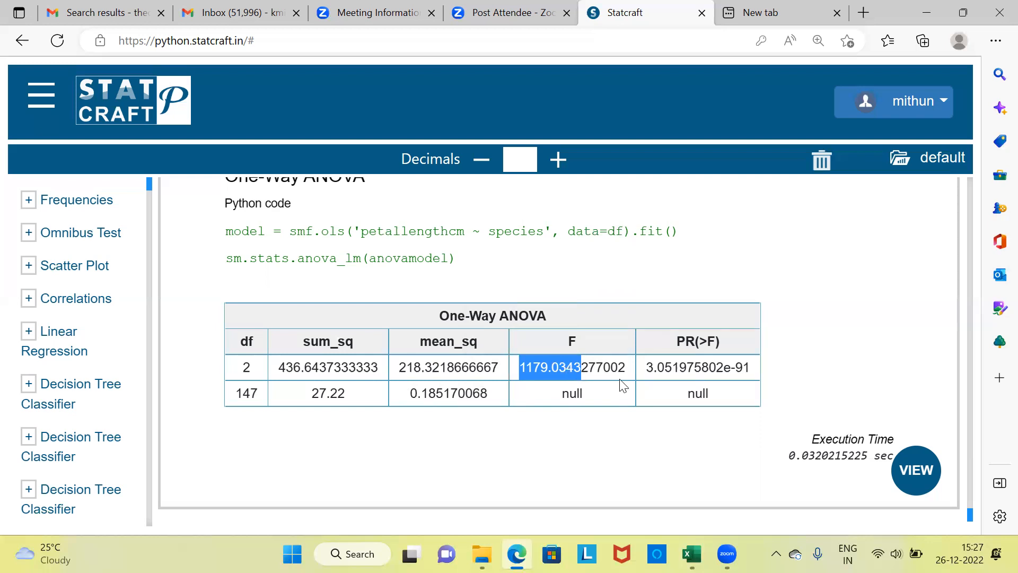
{"action": "left_click_drag", "start_coordinate": [646, 367], "coordinate": [689, 369]}
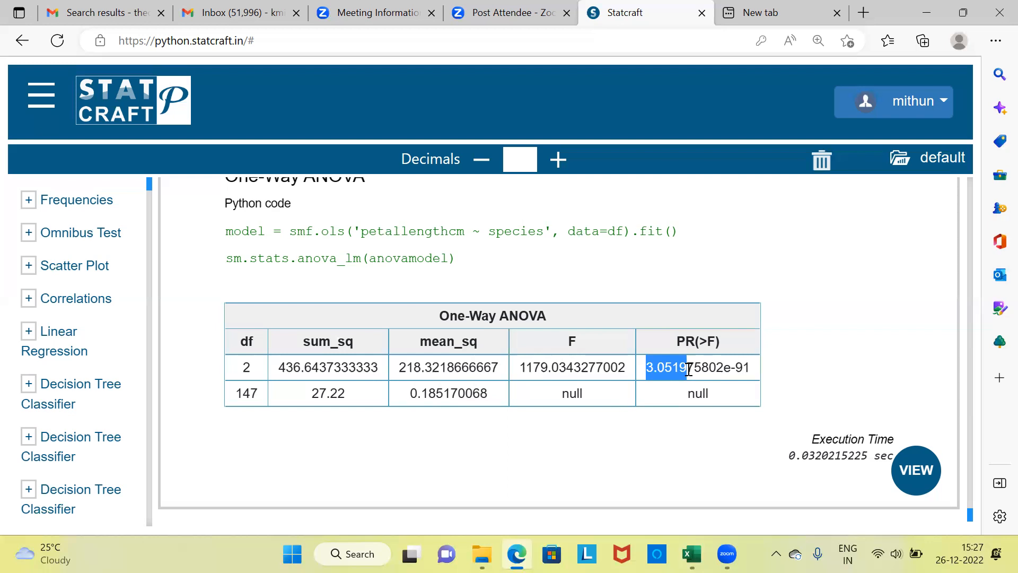
{"action": "left_click", "coordinate": [721, 366]}
{"action": "left_click_drag", "start_coordinate": [721, 364], "coordinate": [752, 371]}
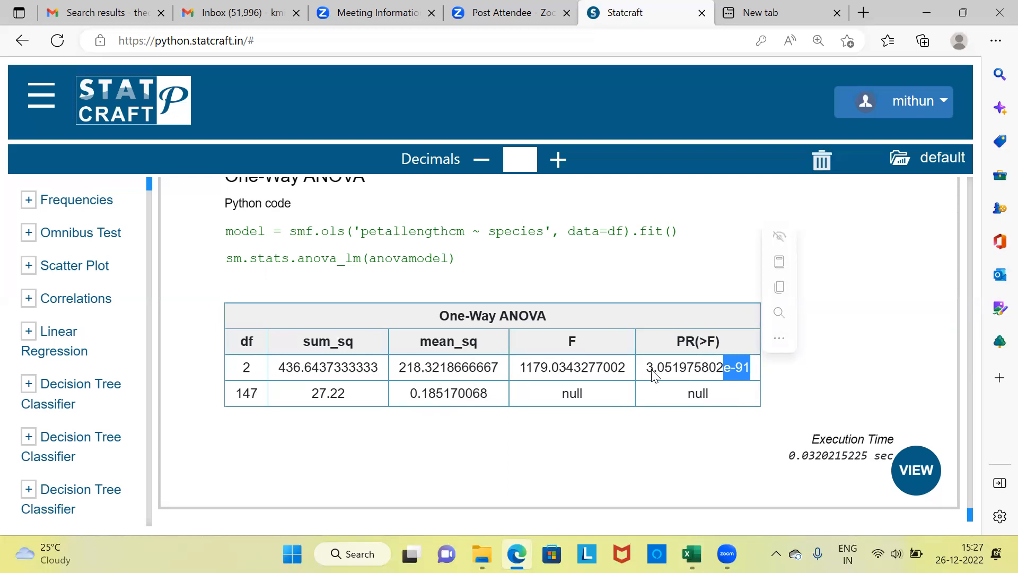
{"action": "left_click_drag", "start_coordinate": [645, 368], "coordinate": [667, 371]}
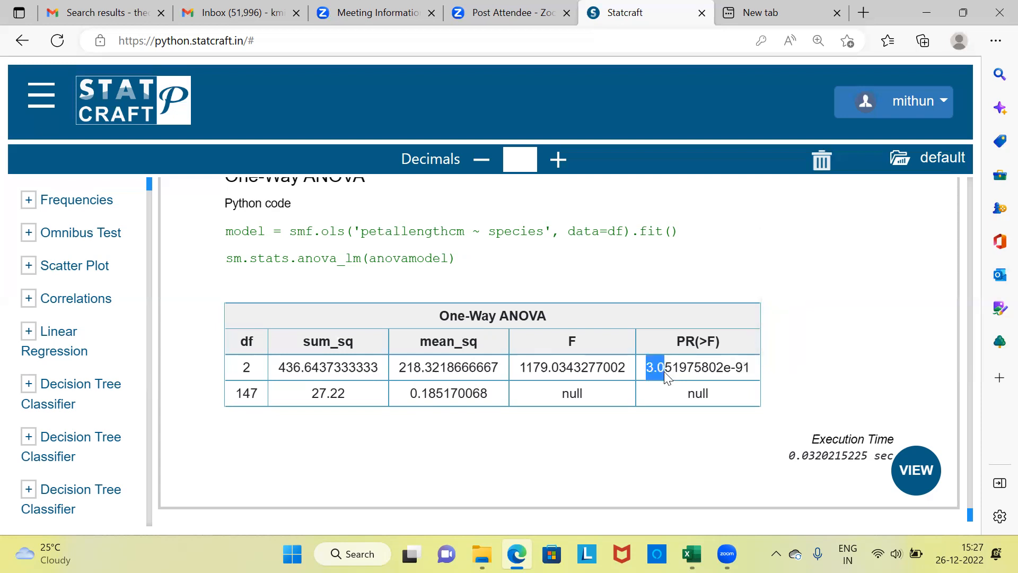
{"action": "left_click", "coordinate": [646, 375]}
- Open the Box Plot from the graphics analyses, clear its preset fields and keep it in Grouped mode
{"action": "left_click", "coordinate": [42, 95]}
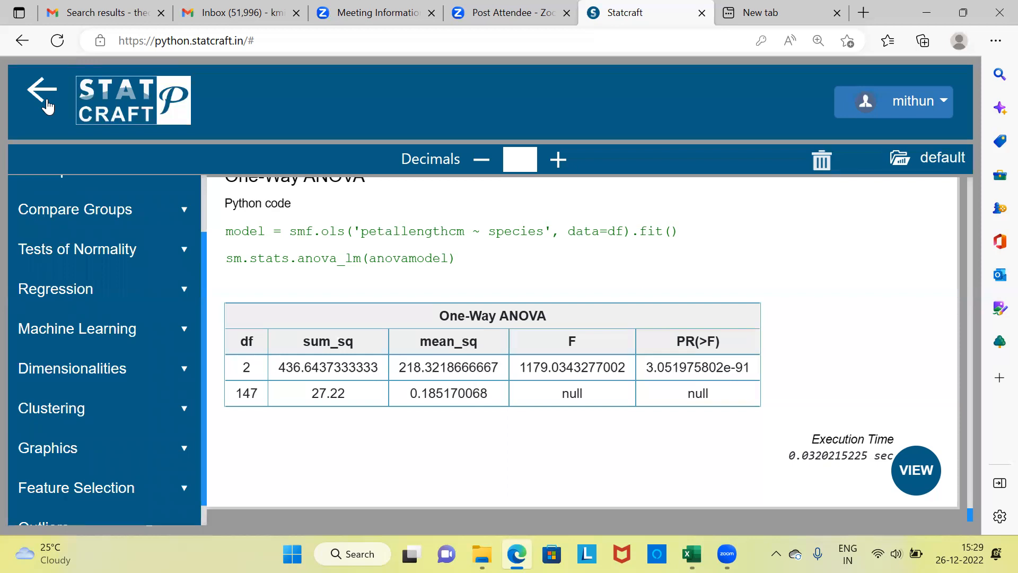
{"action": "left_click", "coordinate": [190, 451]}
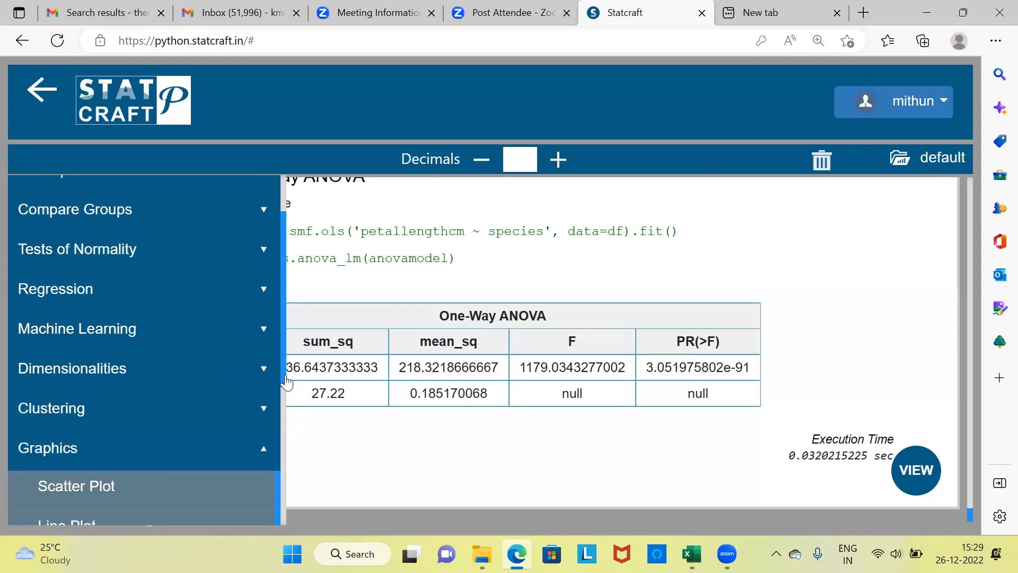
{"action": "left_click_drag", "start_coordinate": [283, 388], "coordinate": [282, 496]}
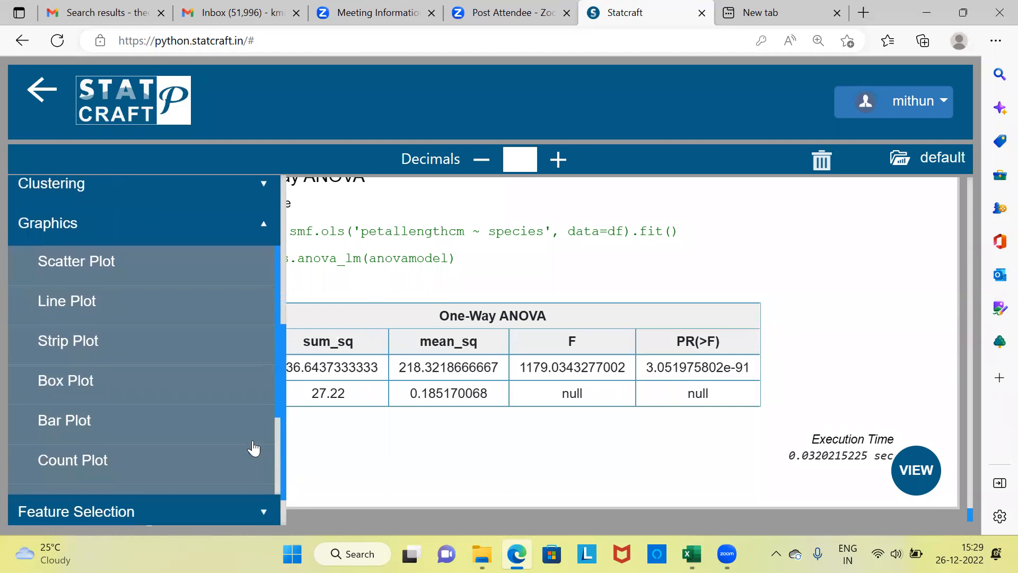
{"action": "left_click", "coordinate": [65, 380]}
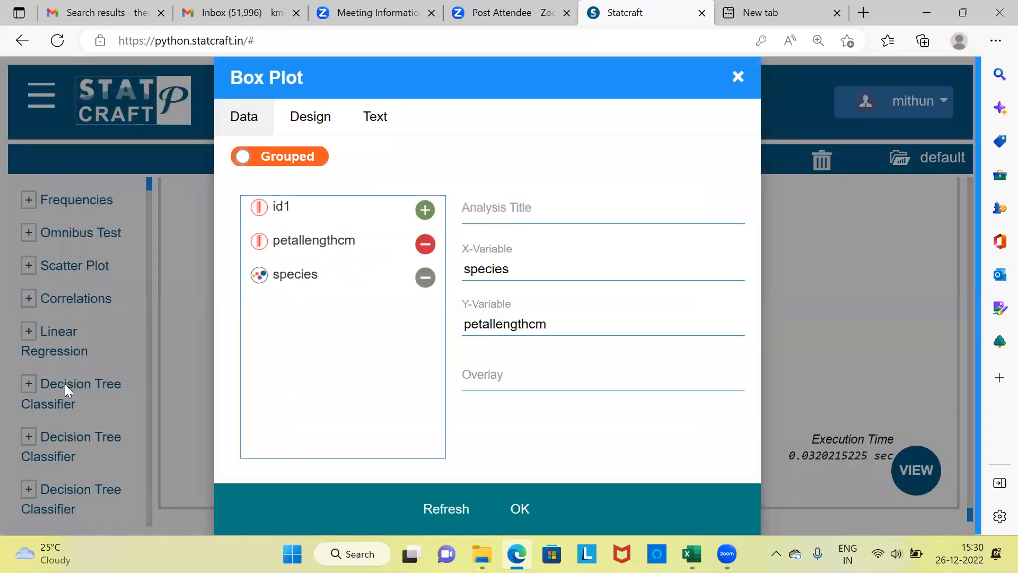
{"action": "left_click", "coordinate": [448, 513]}
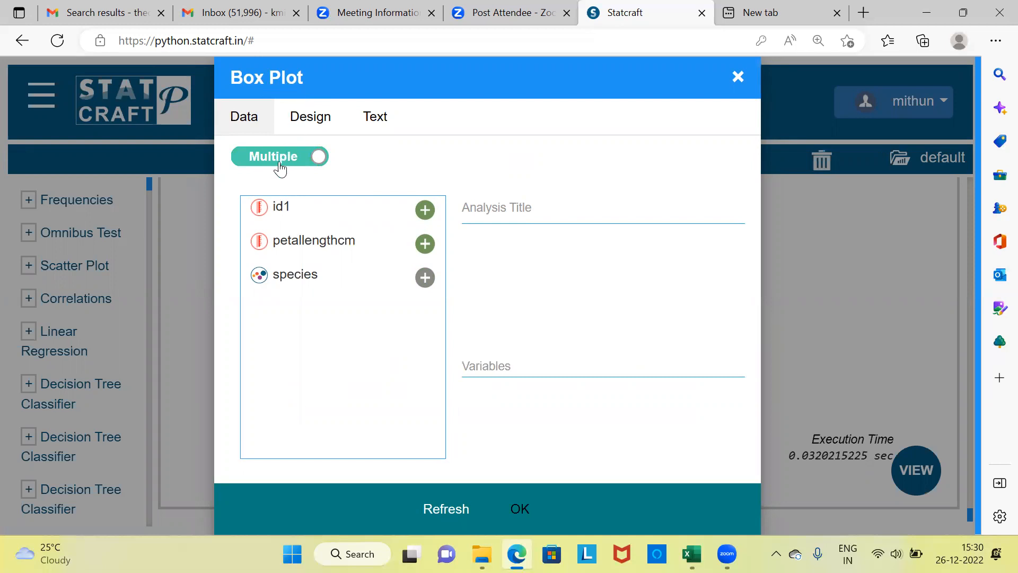
{"action": "left_click", "coordinate": [320, 159]}
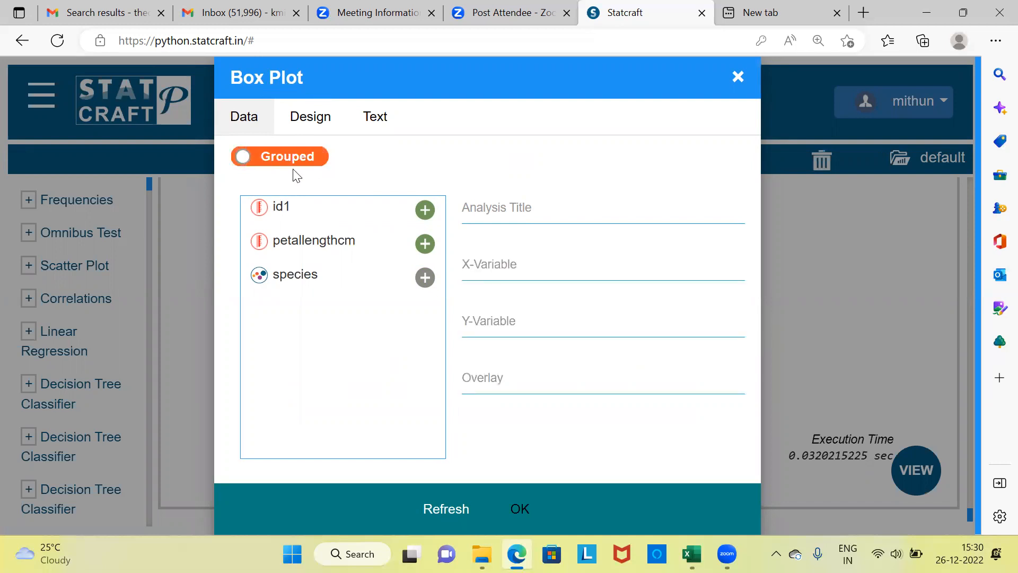
- Generate the grouped box plot with species as the X-Variable and petallengthcm as the Y-Variable
{"action": "left_click", "coordinate": [489, 261]}
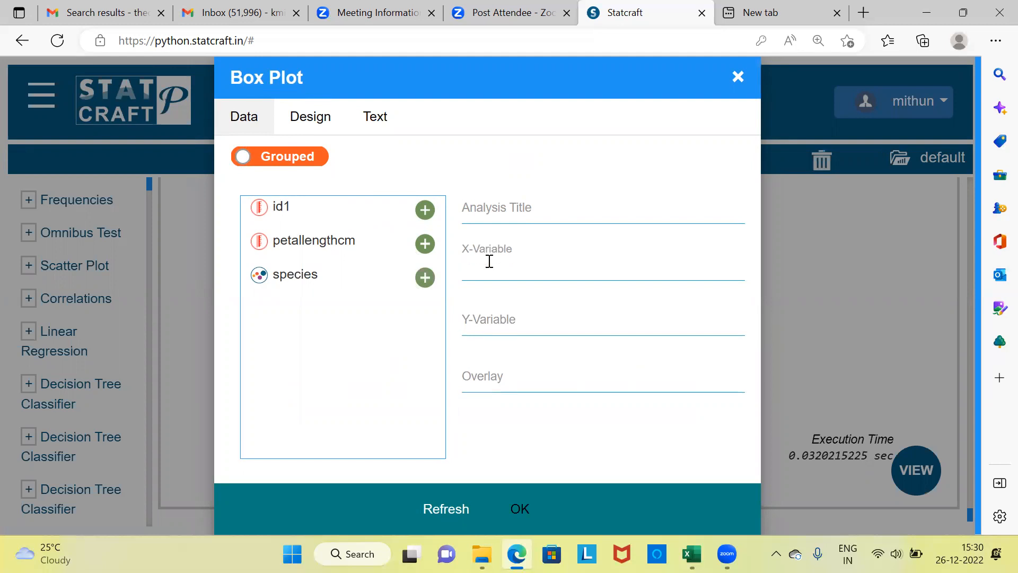
{"action": "left_click", "coordinate": [427, 283]}
{"action": "left_click", "coordinate": [495, 326]}
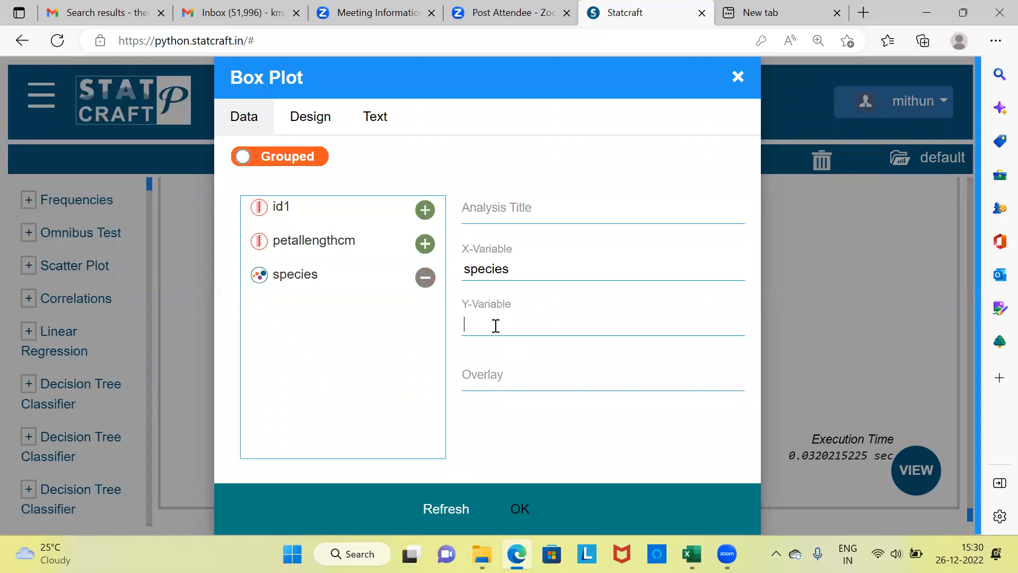
{"action": "left_click", "coordinate": [425, 244]}
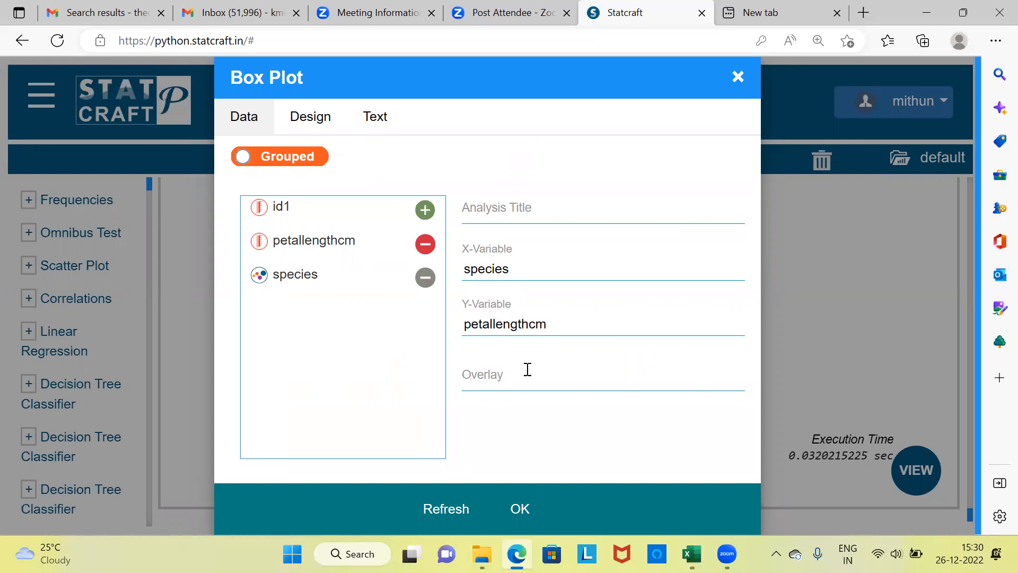
{"action": "left_click", "coordinate": [520, 509]}
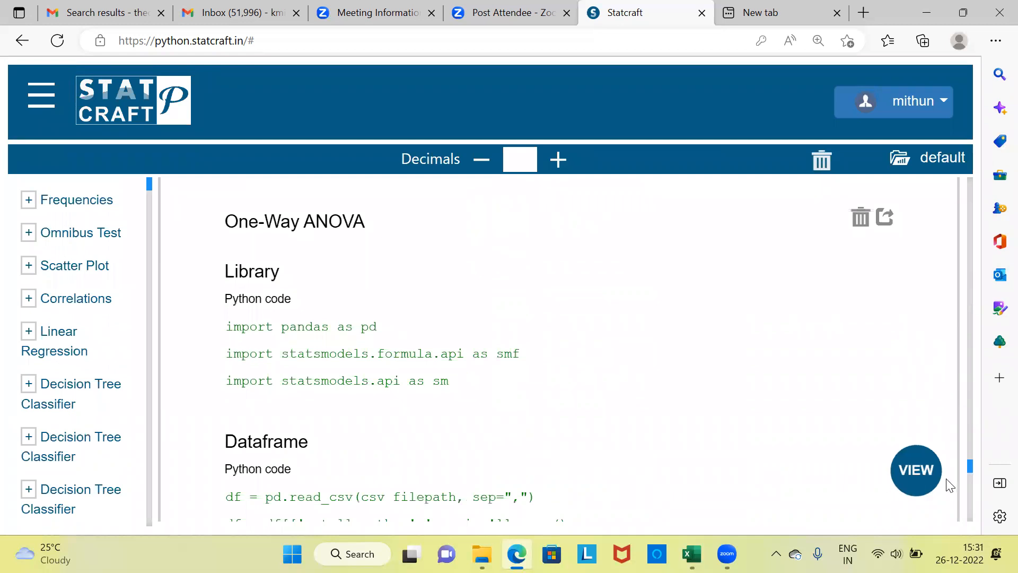
- Examine the box plot, comparing petallengthcm across setosa, versicolor and virginica
{"action": "left_click_drag", "start_coordinate": [968, 463], "coordinate": [968, 483]}
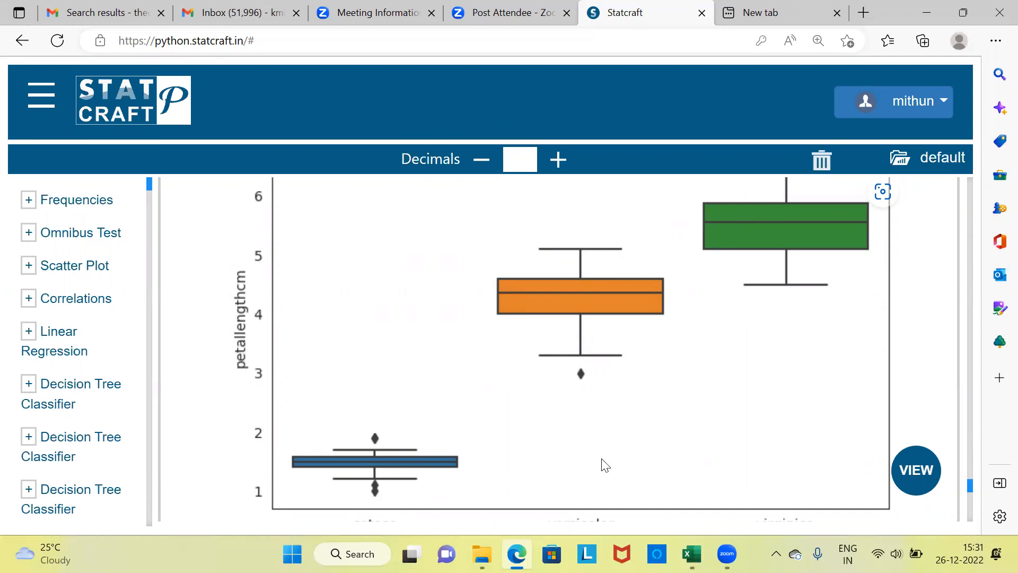
{"action": "scroll", "coordinate": [617, 483], "scroll_direction": "down", "scroll_amount": 1}
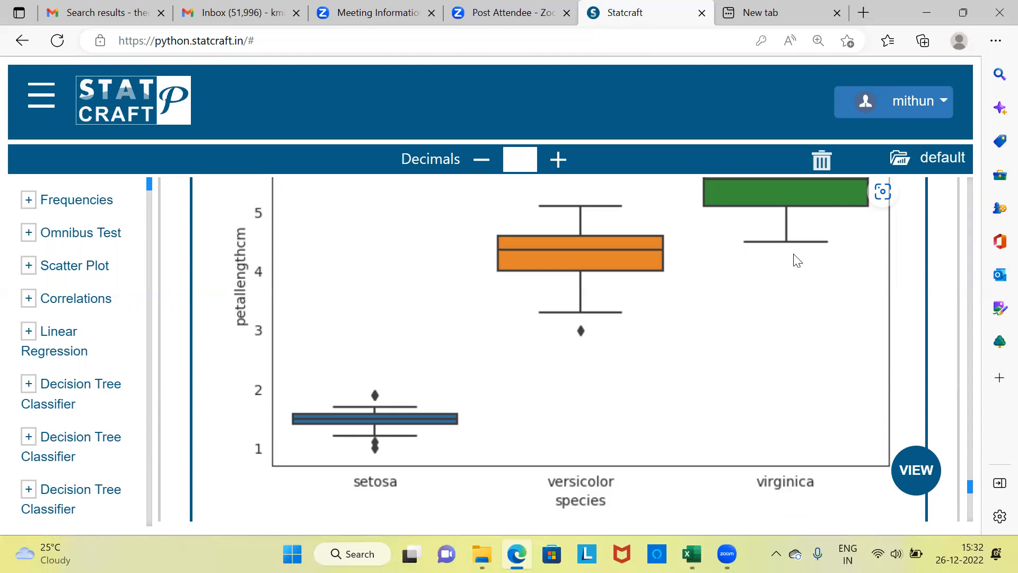
{"action": "scroll", "coordinate": [797, 260], "scroll_direction": "up", "scroll_amount": 2}
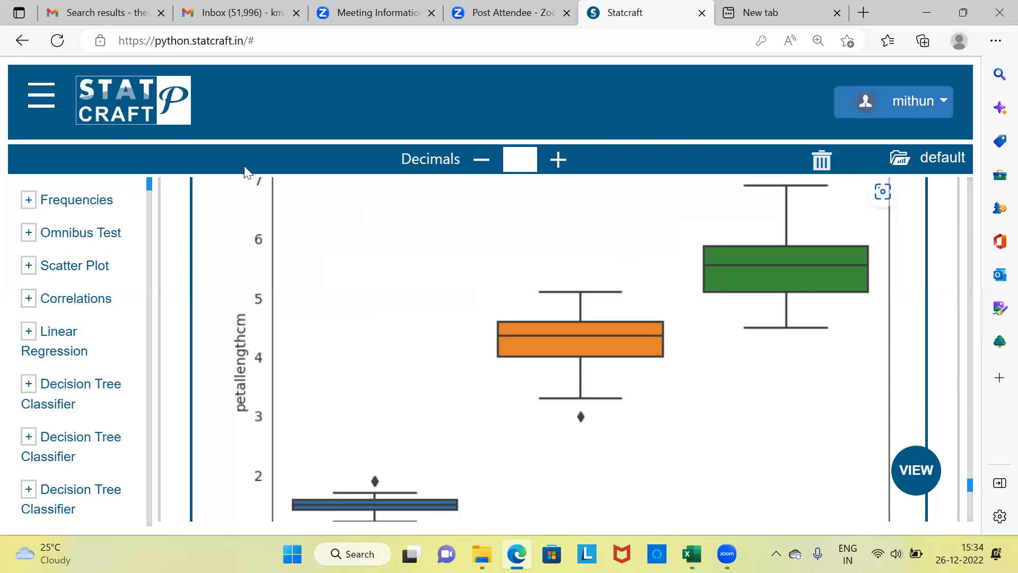
- Run the TukeyHSD test from the group comparison analyses with petallengthcm as the Variable and species as the Category
{"action": "left_click", "coordinate": [39, 102]}
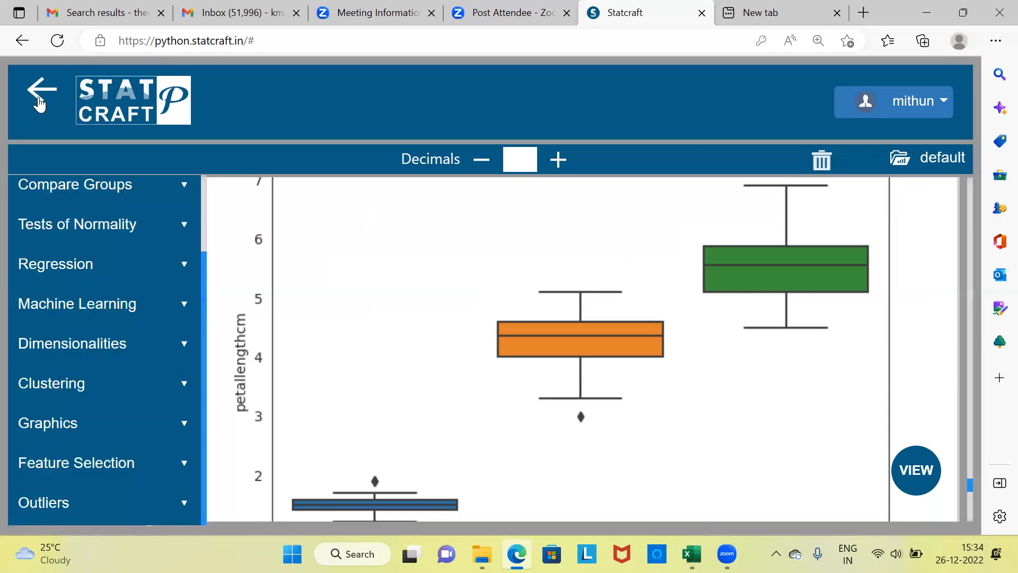
{"action": "left_click", "coordinate": [184, 187]}
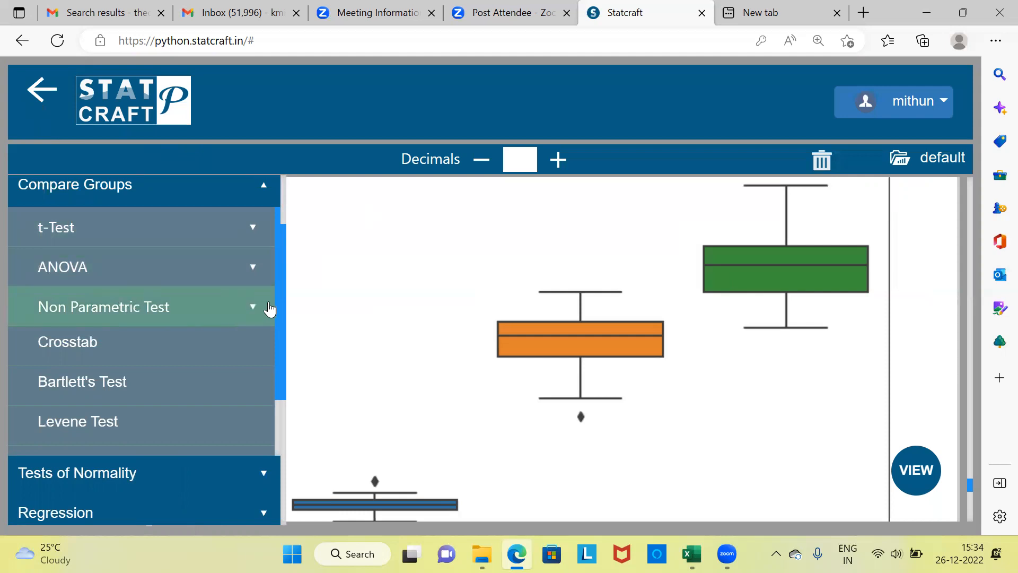
{"action": "left_click_drag", "start_coordinate": [281, 308], "coordinate": [273, 382]}
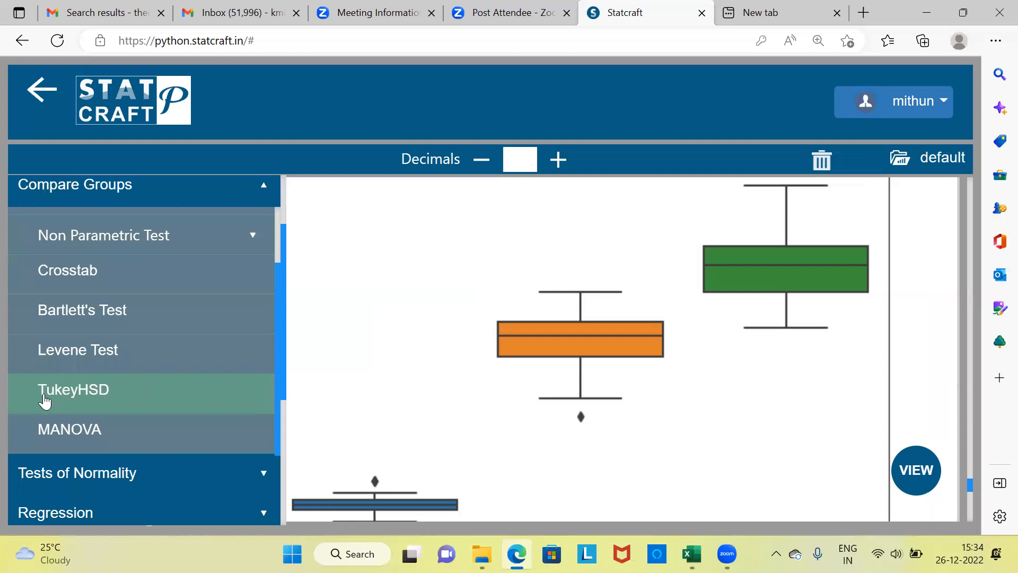
{"action": "left_click", "coordinate": [107, 402]}
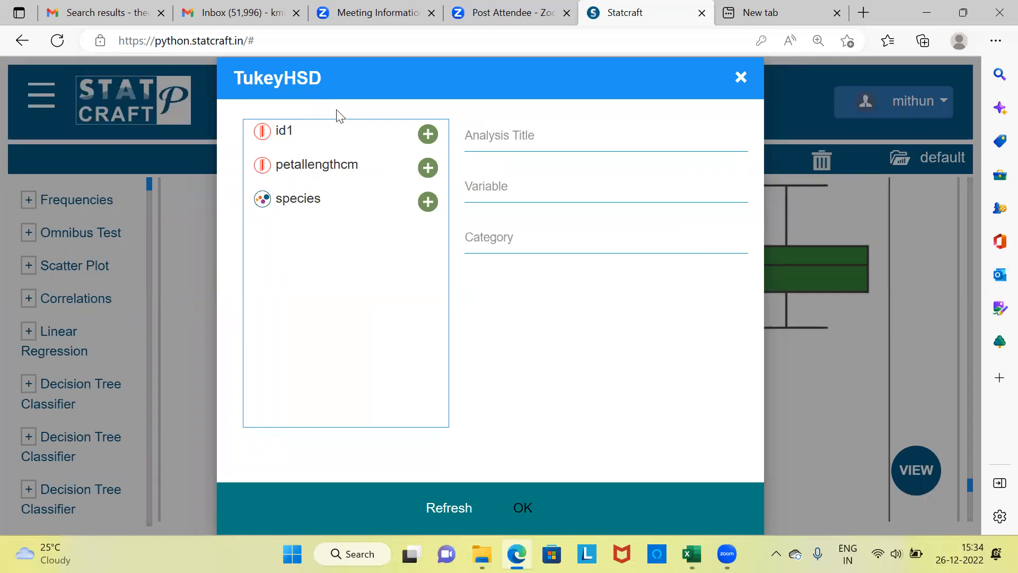
{"action": "left_click", "coordinate": [480, 187]}
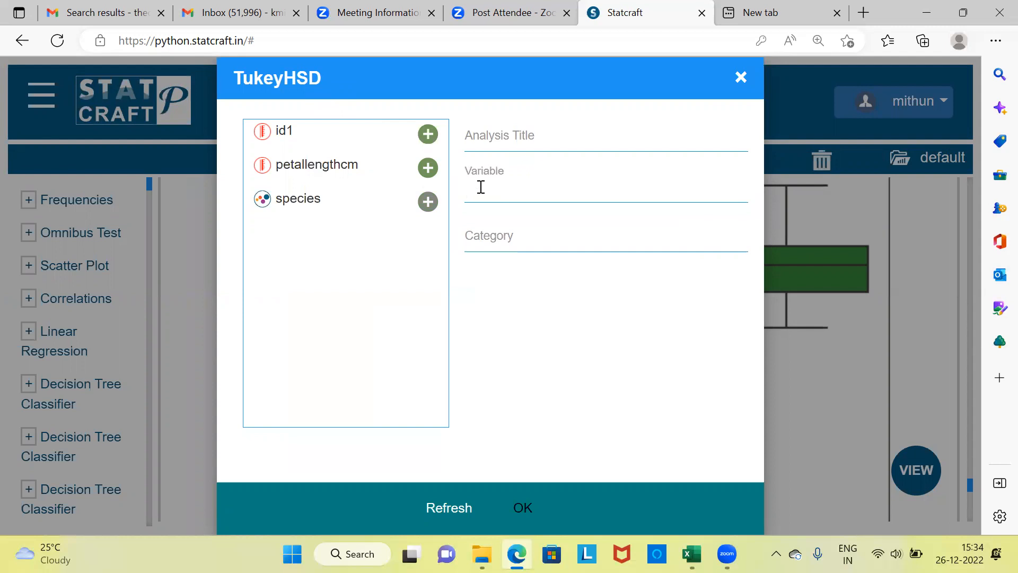
{"action": "left_click", "coordinate": [428, 168]}
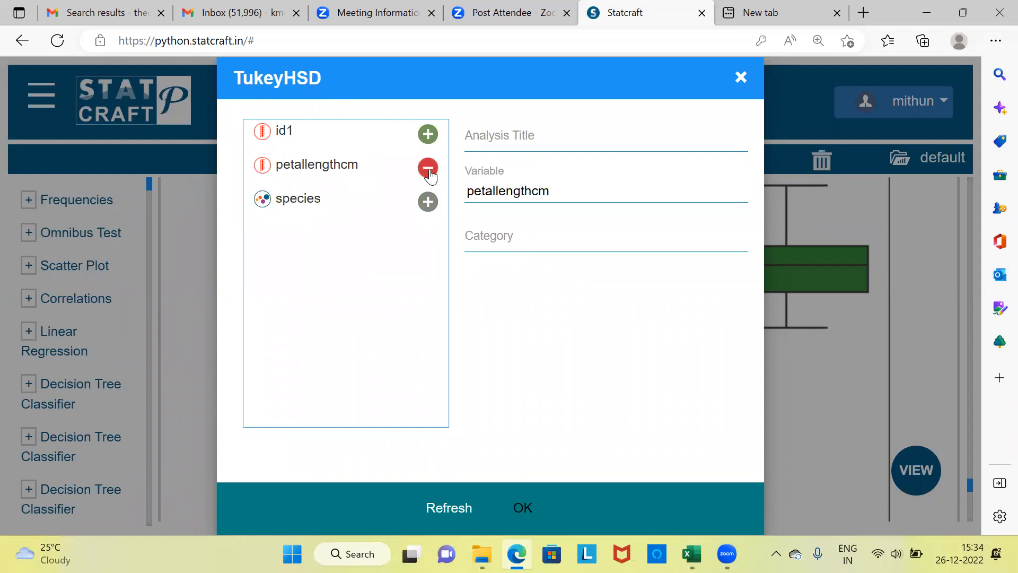
{"action": "left_click", "coordinate": [507, 233]}
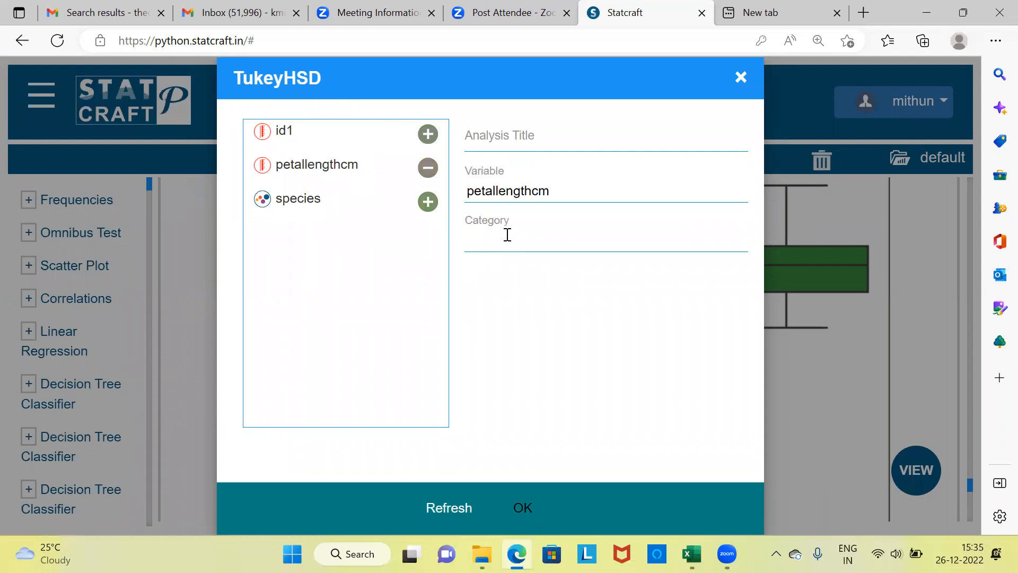
{"action": "left_click", "coordinate": [428, 202]}
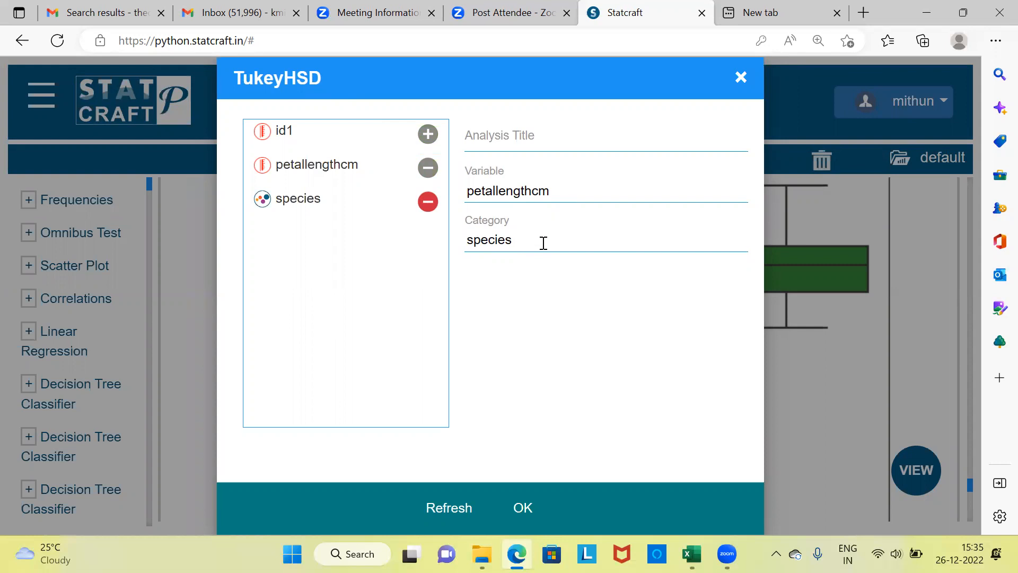
{"action": "left_click", "coordinate": [524, 509]}
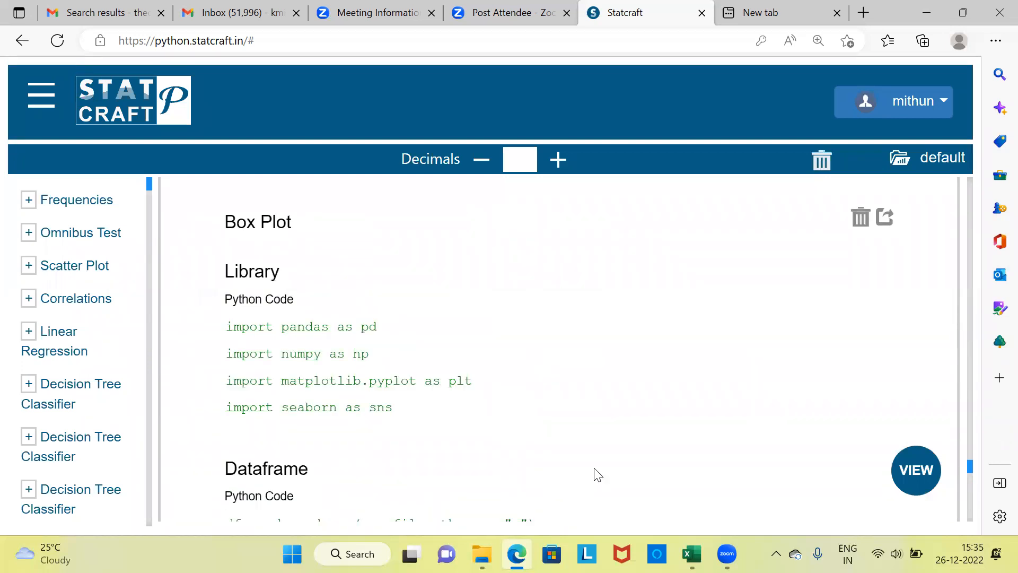
- Examine the TukeyHSD table's species pairs with their meandiff and p-adj values, especially setosa against virginica and versicolor
{"action": "left_click_drag", "start_coordinate": [969, 464], "coordinate": [971, 525]}
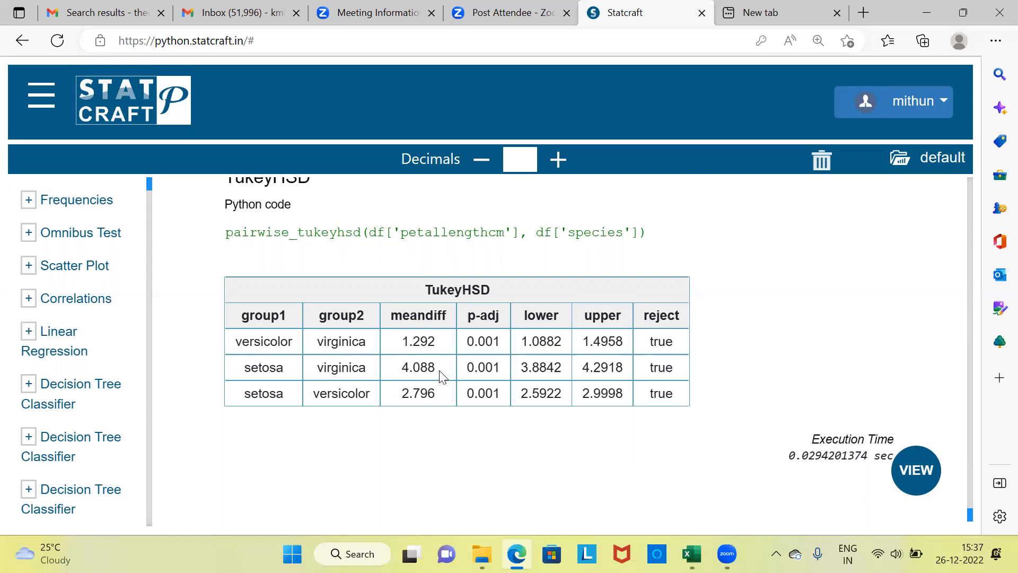
{"action": "left_click", "coordinate": [469, 372]}
{"action": "left_click_drag", "start_coordinate": [469, 372], "coordinate": [495, 373]}
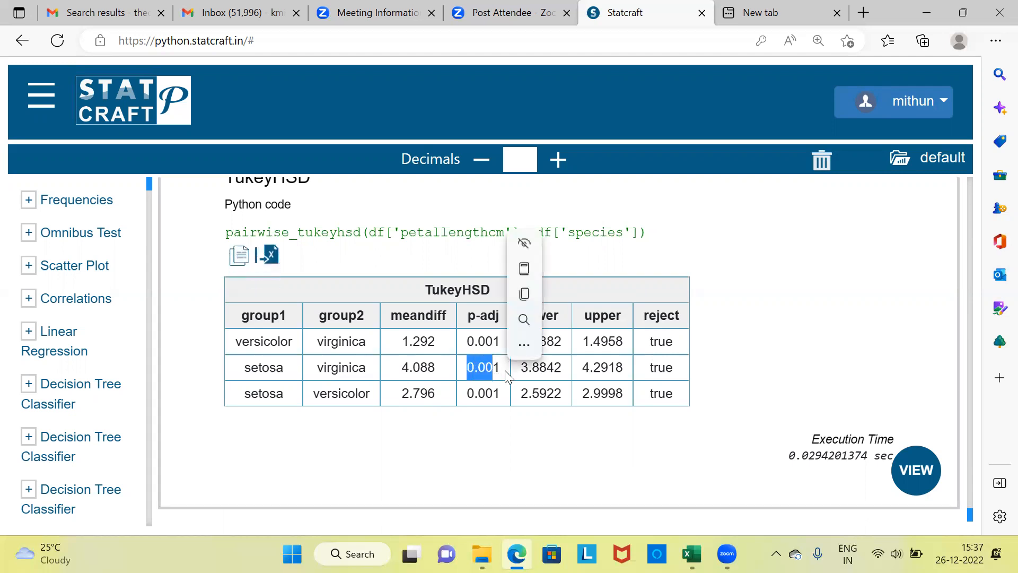
{"action": "left_click", "coordinate": [507, 374]}
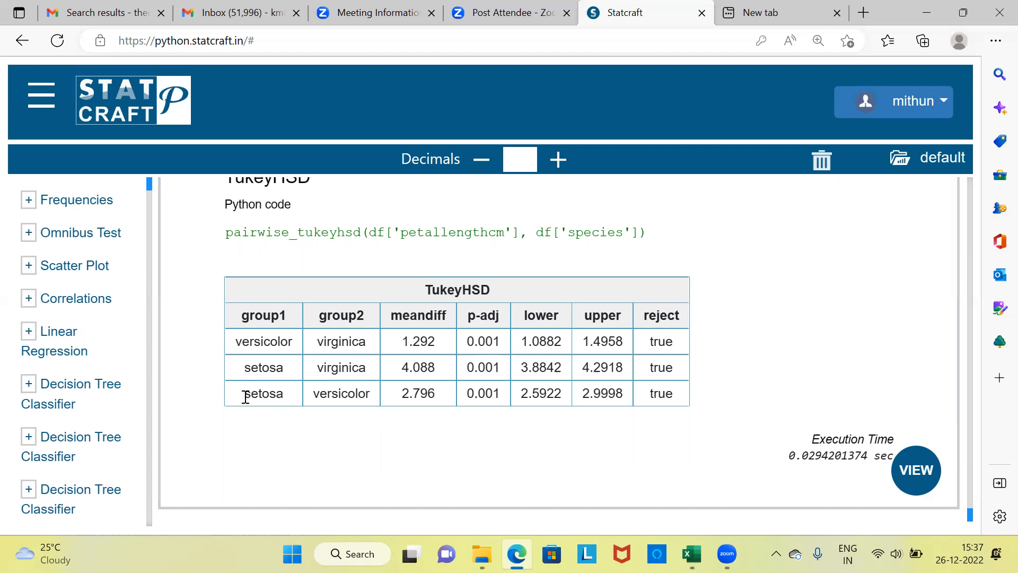
{"action": "left_click_drag", "start_coordinate": [245, 397], "coordinate": [369, 399]}
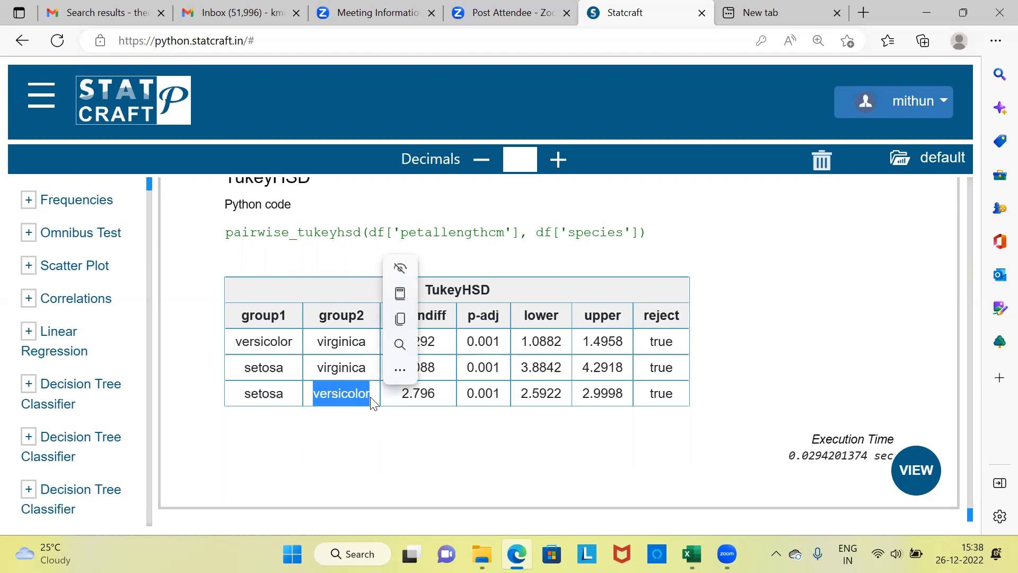
{"action": "left_click", "coordinate": [402, 400]}
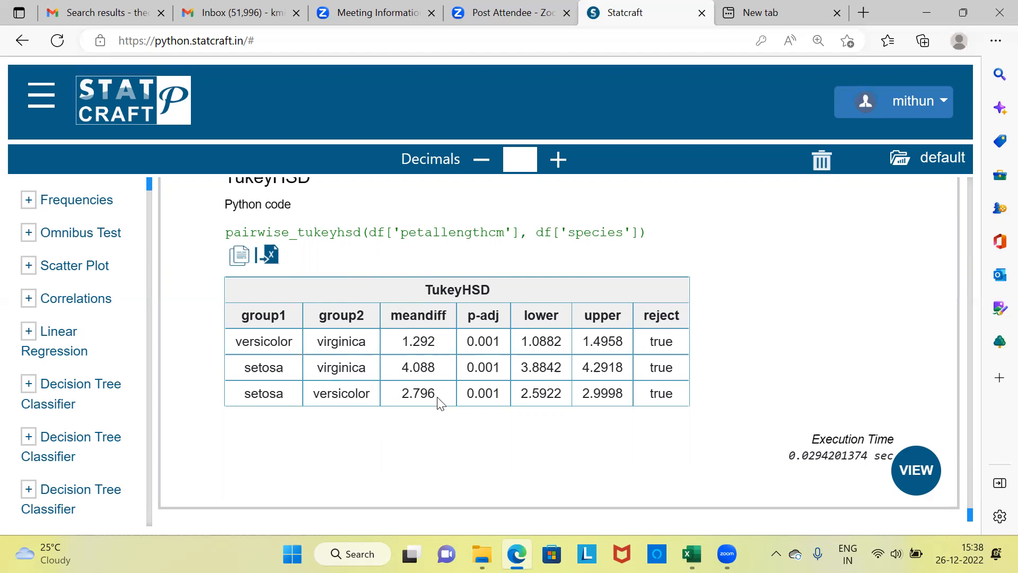
{"action": "left_click_drag", "start_coordinate": [471, 395], "coordinate": [499, 399]}
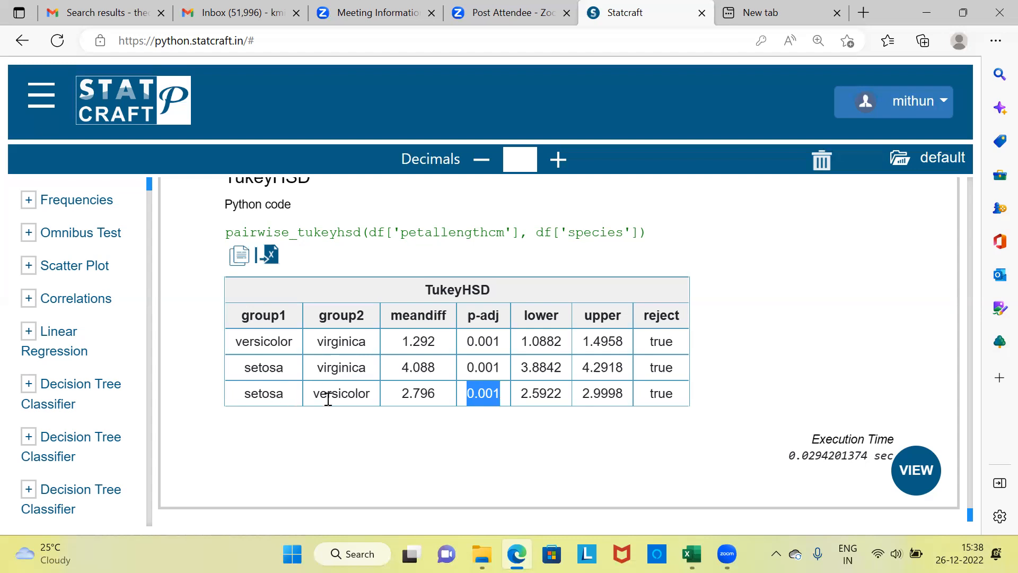
{"action": "left_click", "coordinate": [469, 398]}
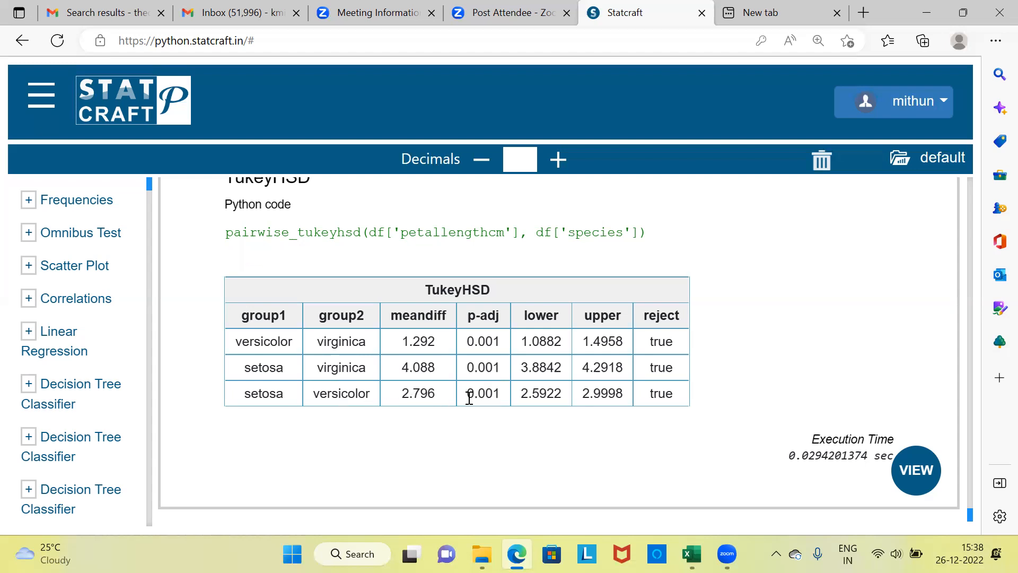